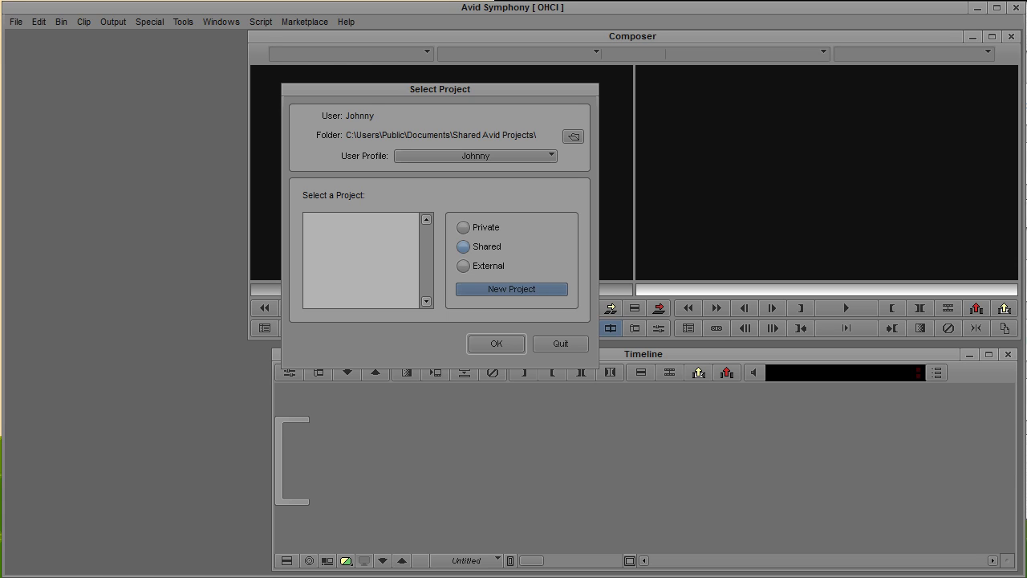
# Create and open a shared project named Dolby_activation in 1080p/29.97 format, and place its bin window below the project window
pyautogui.click(511, 288)
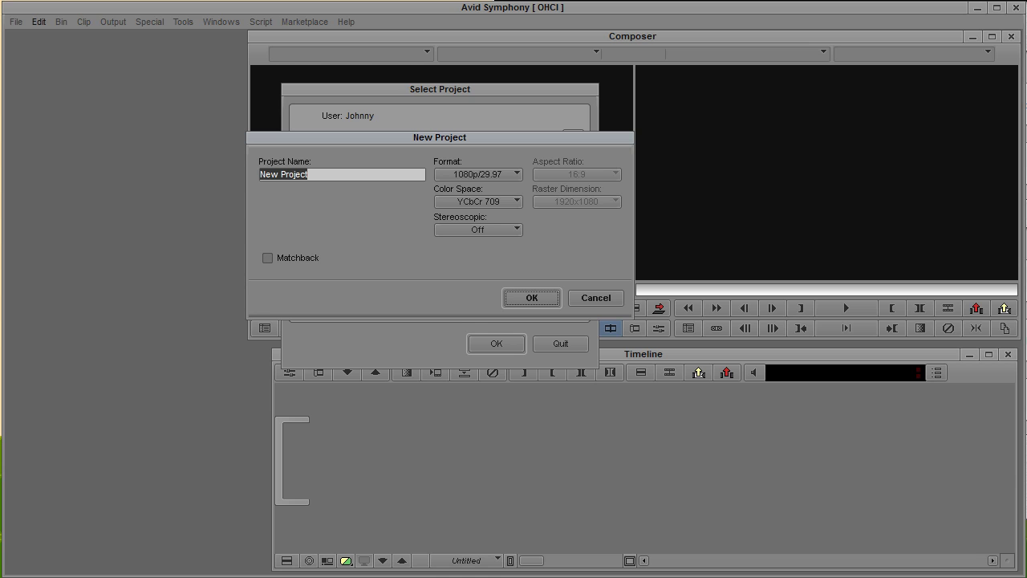
pyautogui.press('BackSpace')
pyautogui.write('Dolby_activation')
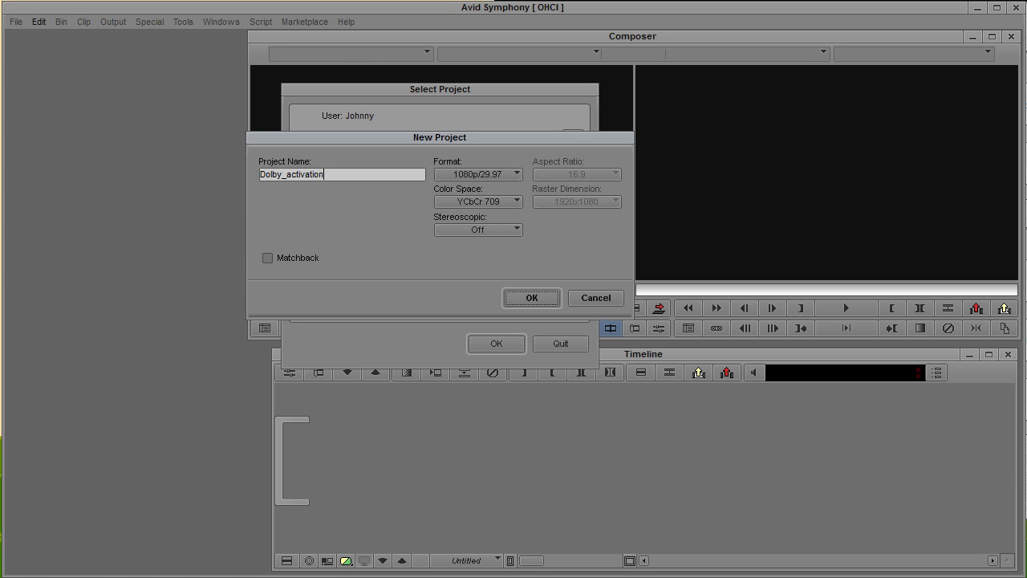
pyautogui.click(477, 174)
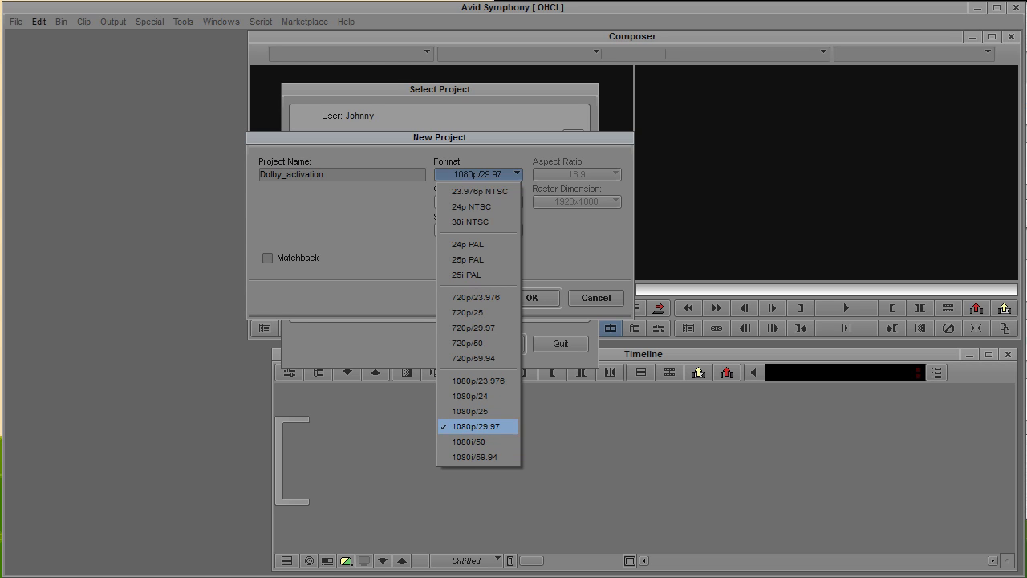
pyautogui.click(477, 427)
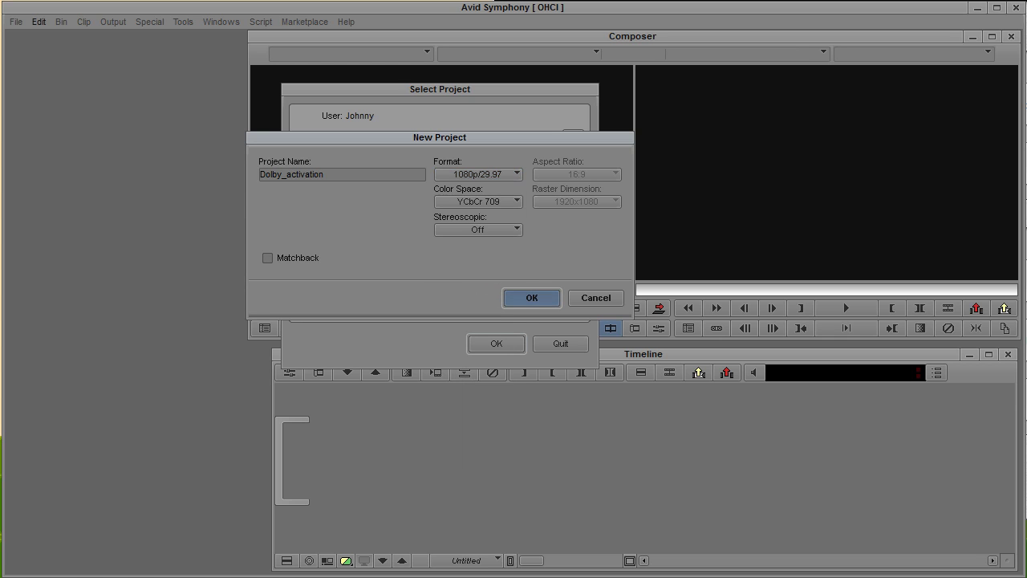
pyautogui.click(531, 297)
pyautogui.click(496, 343)
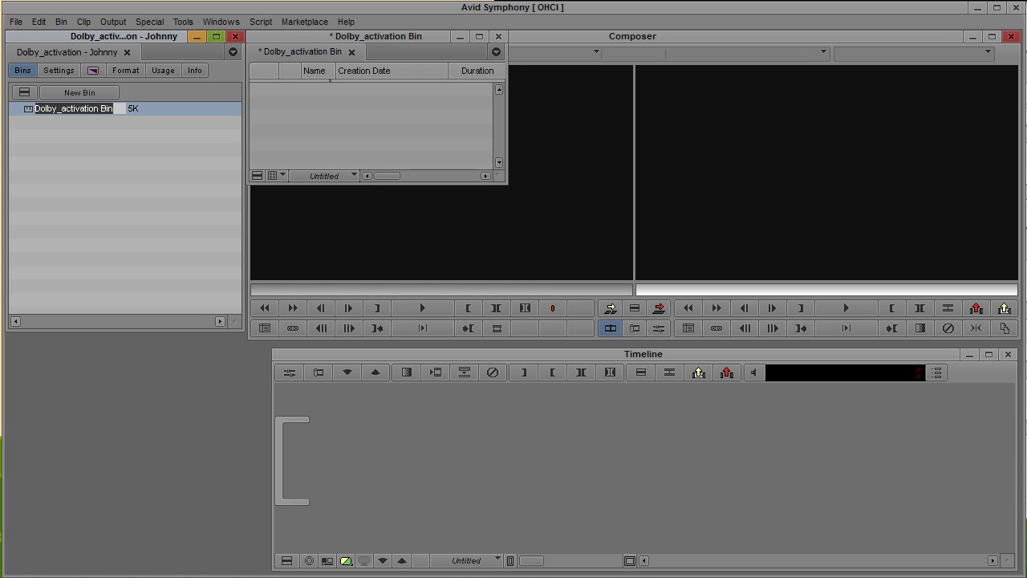
pyautogui.moveTo(377, 36); pyautogui.dragTo(142, 357)
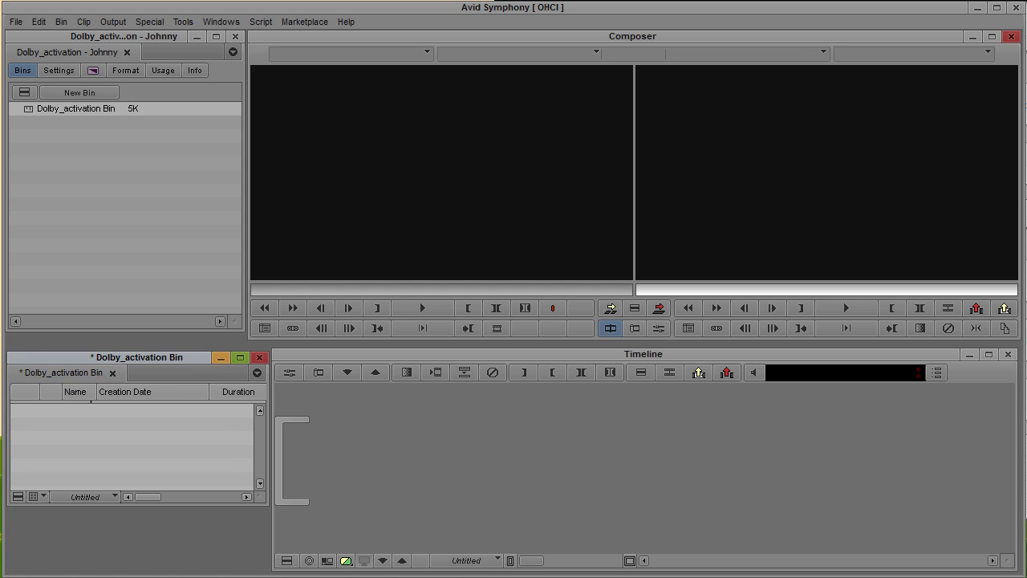
# Switch to the My Videos file window, open the Source Files folder and move the window clear of the bin
pyautogui.hotkey('alt', 'Tab')
pyautogui.moveTo(152, 0); pyautogui.dragTo(359, 11)
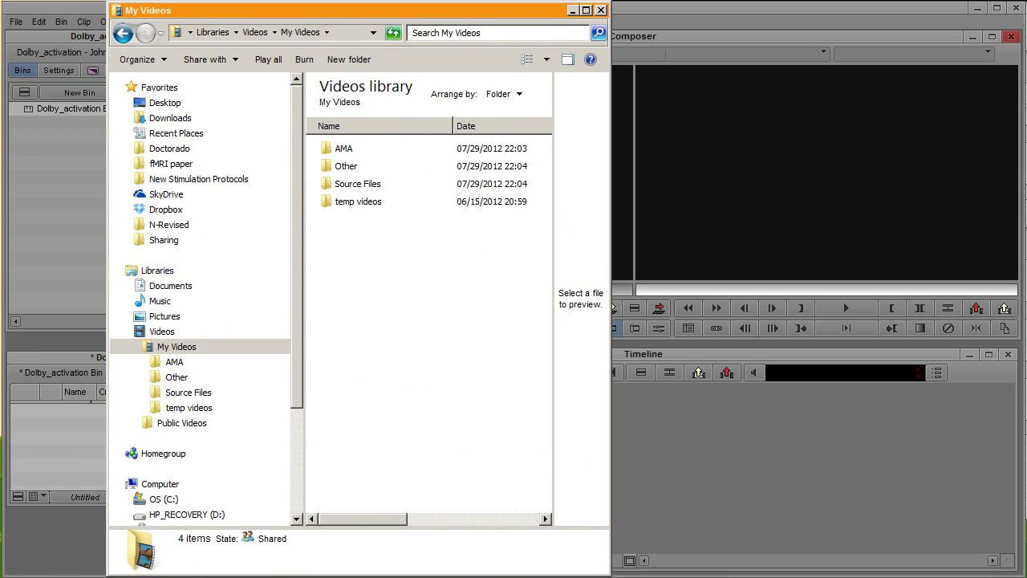
pyautogui.click(346, 166)
pyautogui.doubleClick(357, 184)
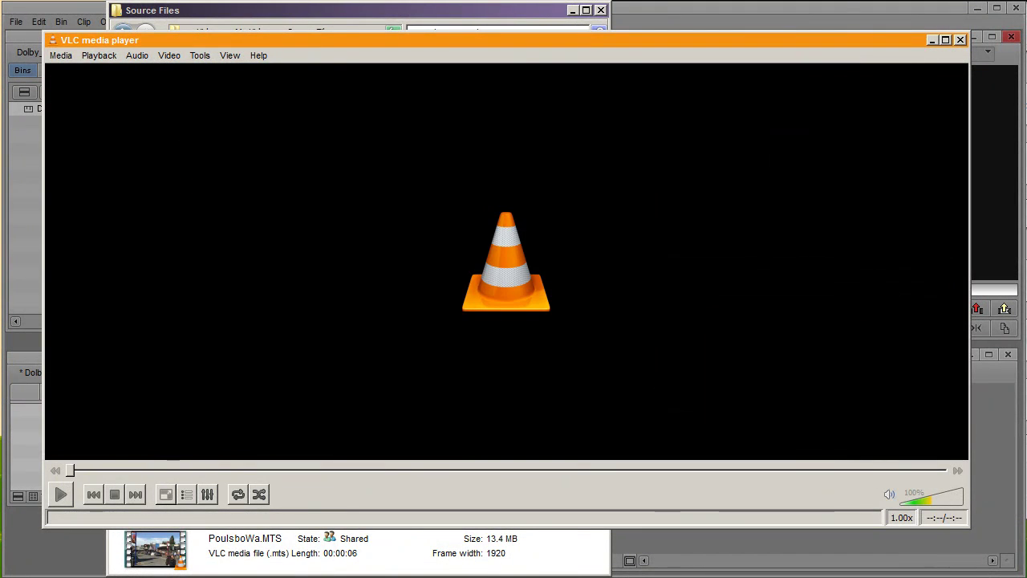
pyautogui.click(961, 40)
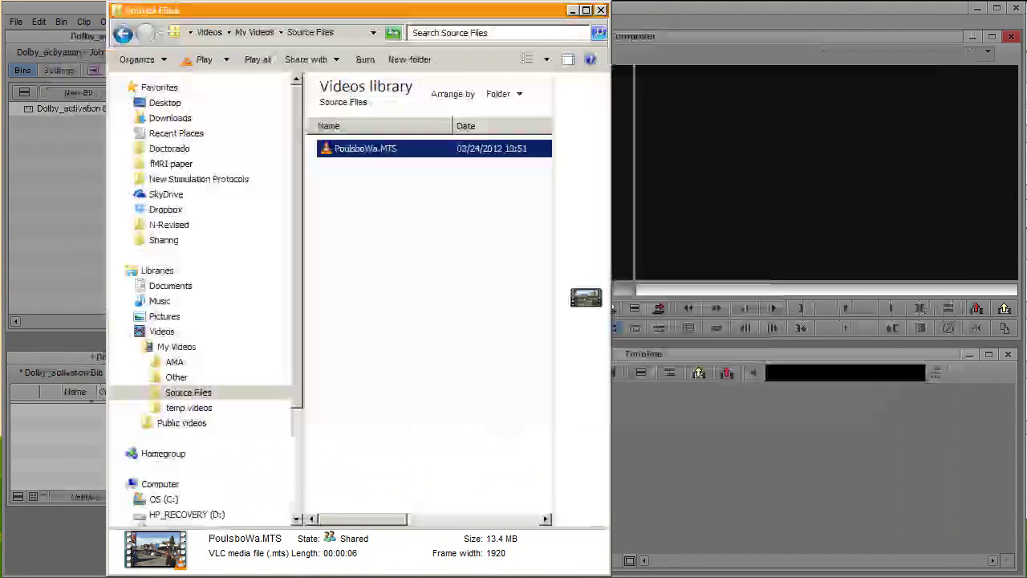
pyautogui.moveTo(386, 10); pyautogui.dragTo(603, 34)
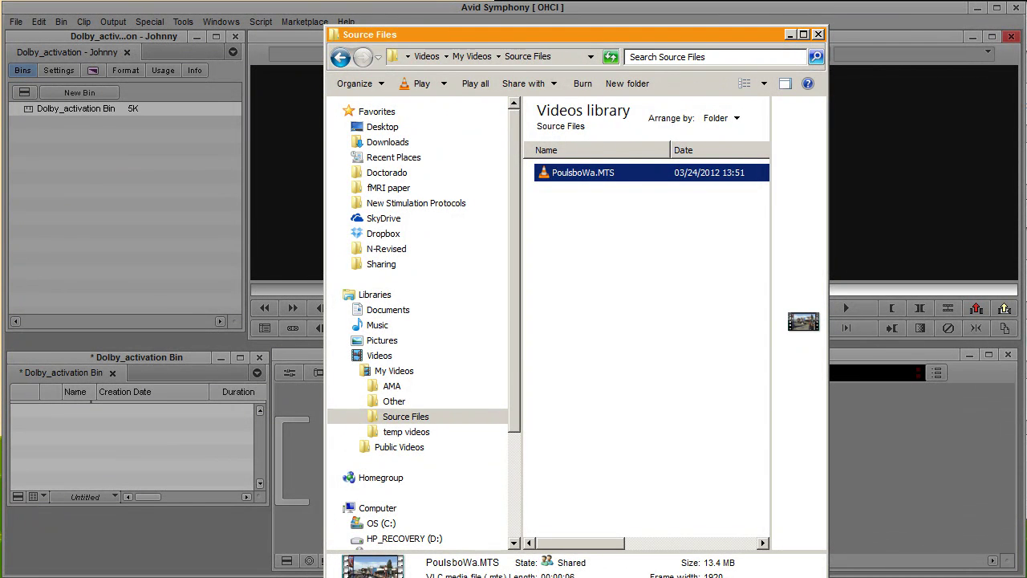
# Start an import into the Dolby_activation Bin and select PoulsboWa.MTS from the Videos library's Source Files folder
pyautogui.rightClick(131, 445)
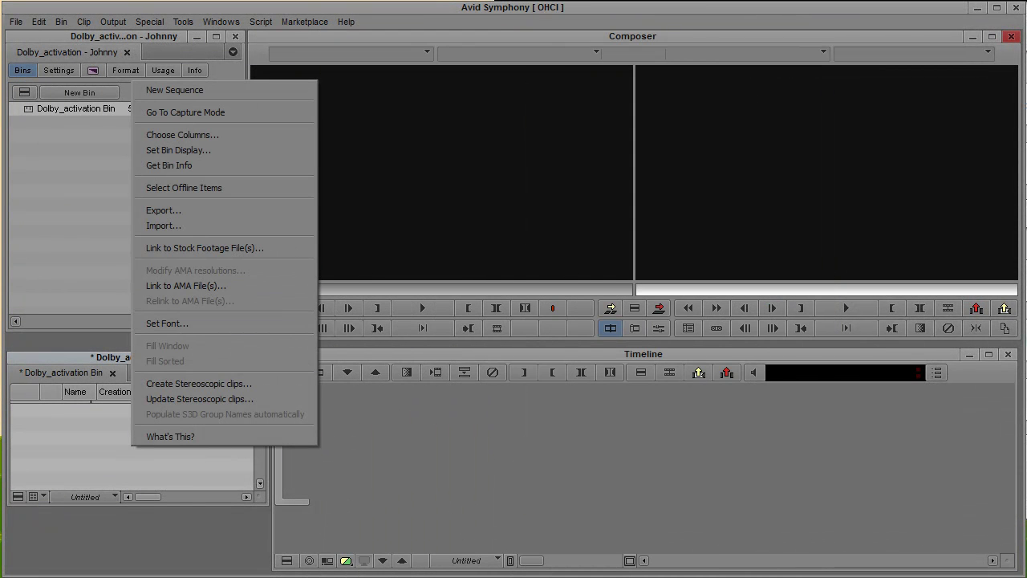
pyautogui.click(164, 225)
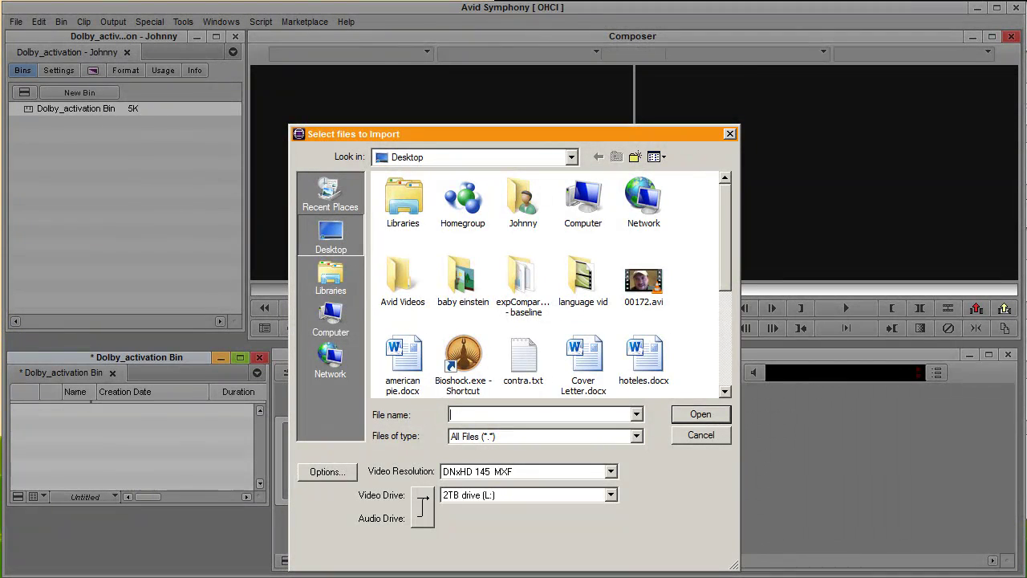
pyautogui.click(330, 277)
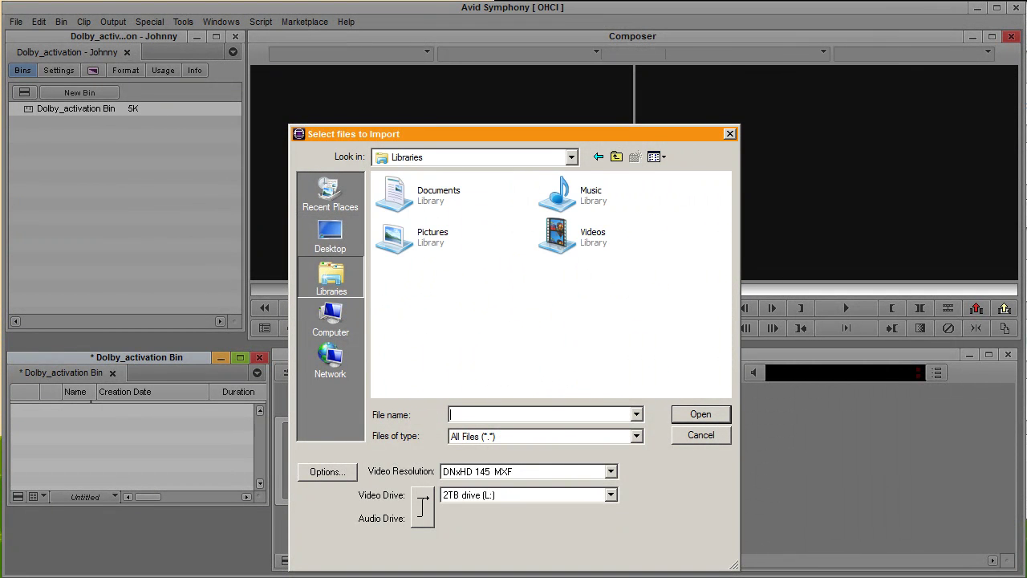
pyautogui.doubleClick(592, 233)
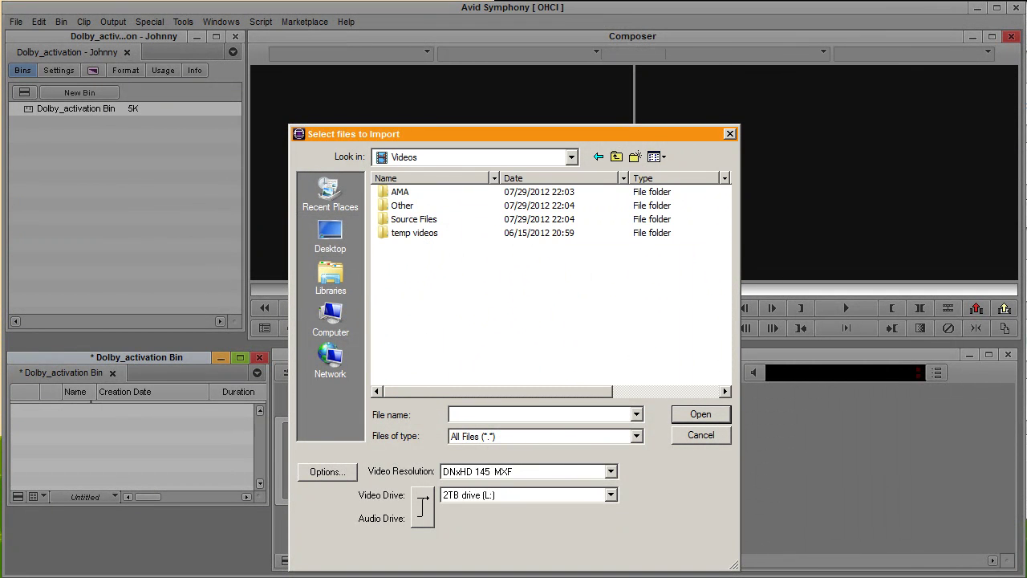
pyautogui.doubleClick(413, 219)
pyautogui.click(421, 192)
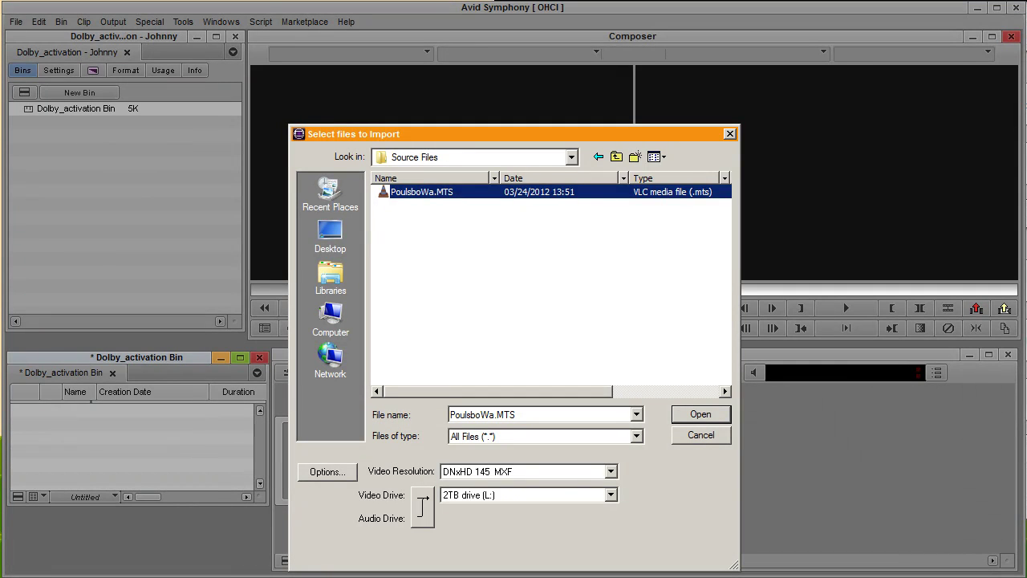
# Try to import the selected file at DNxHD 145 MXF video resolution onto the OS (C:) drive
pyautogui.click(611, 472)
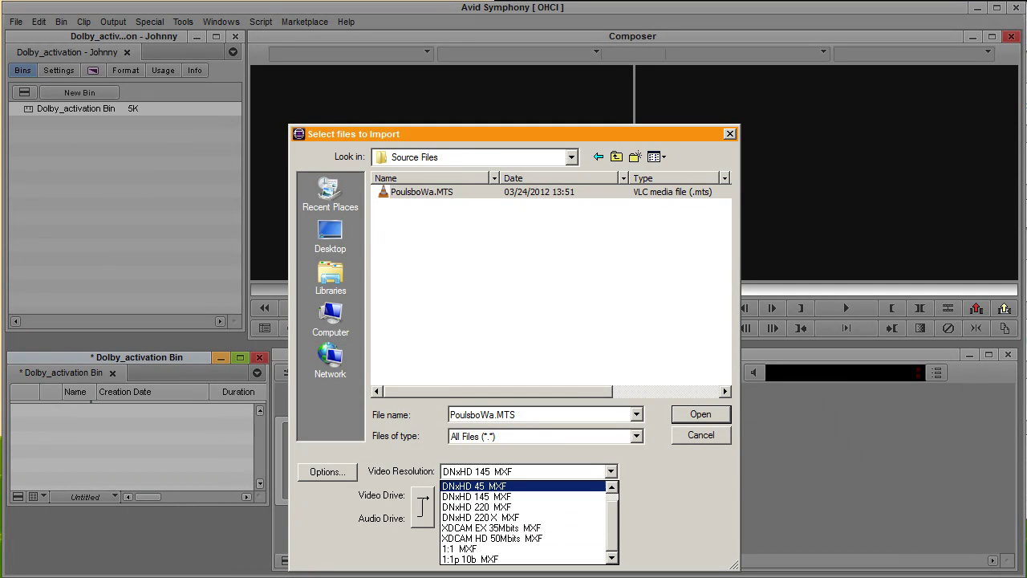
pyautogui.click(479, 496)
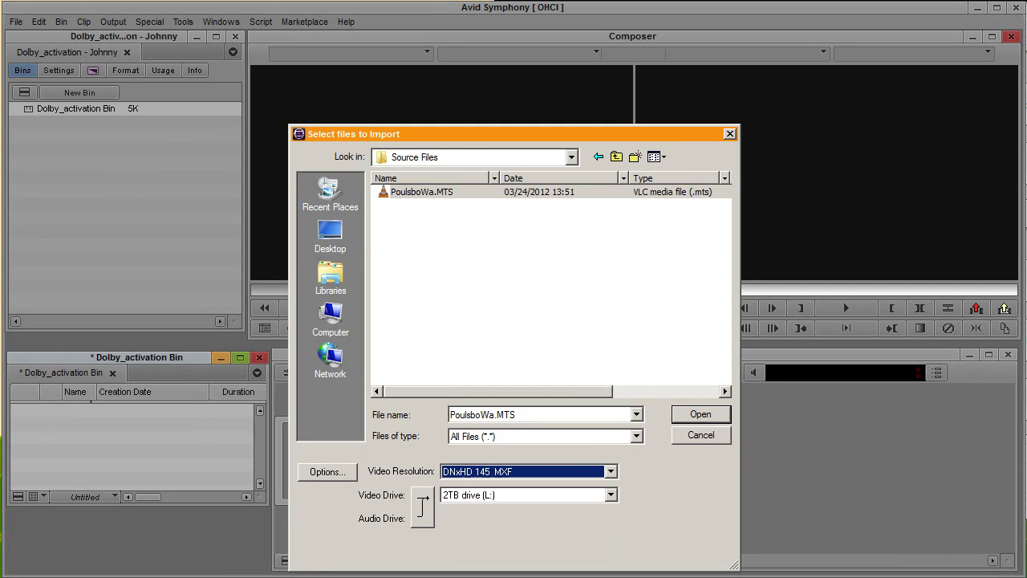
pyautogui.click(610, 495)
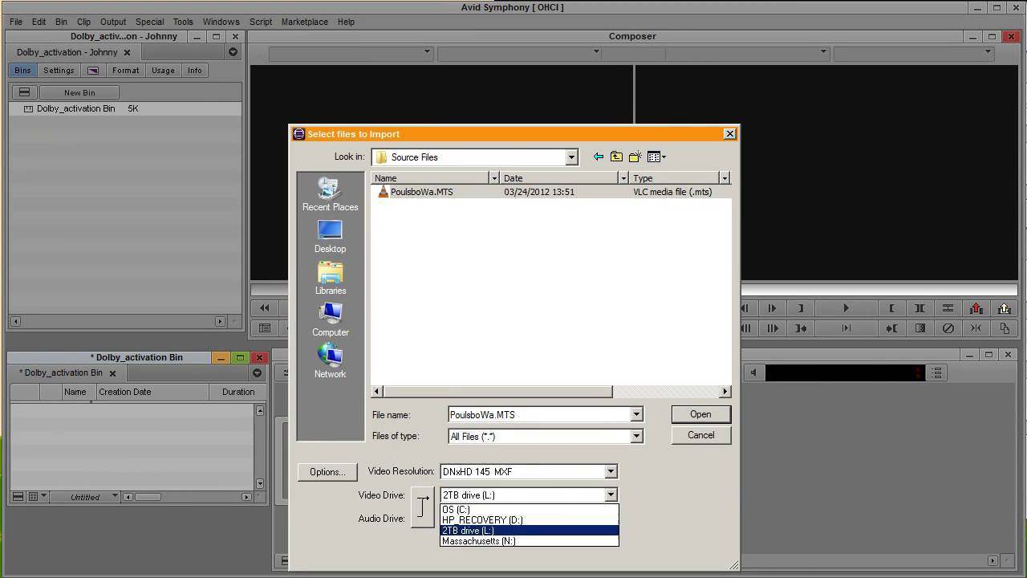
pyautogui.click(481, 509)
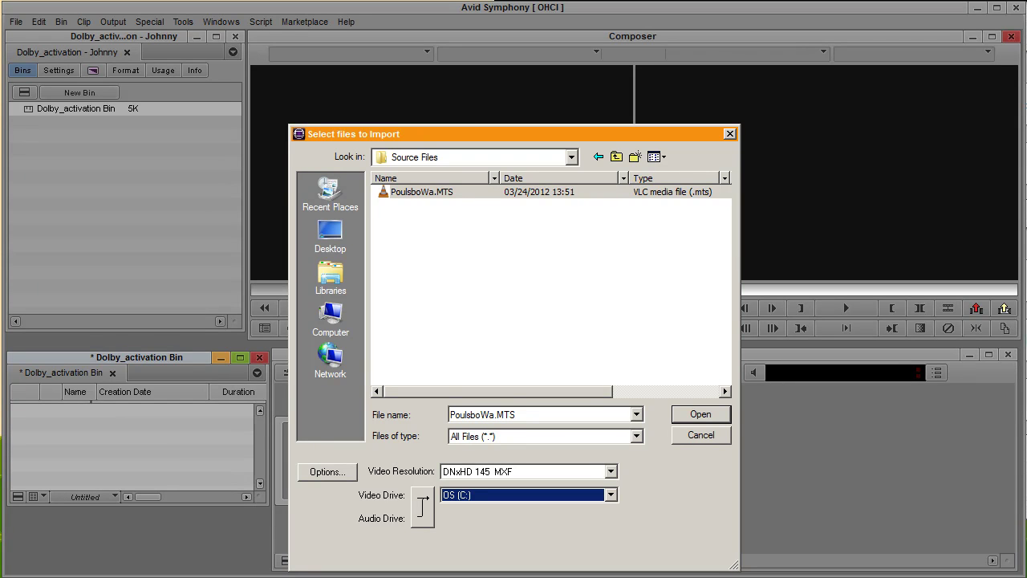
pyautogui.click(700, 414)
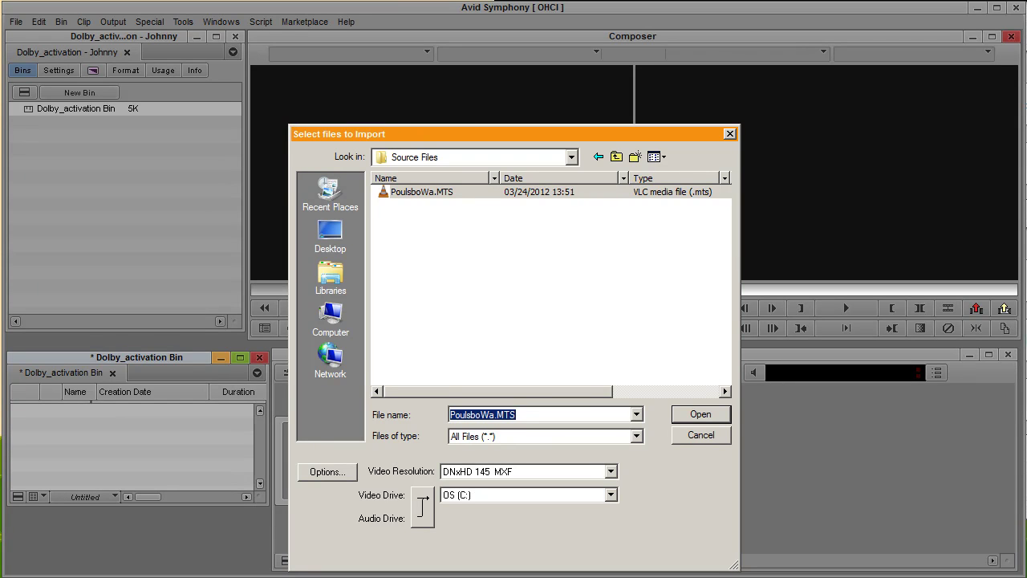
pyautogui.press('Return')
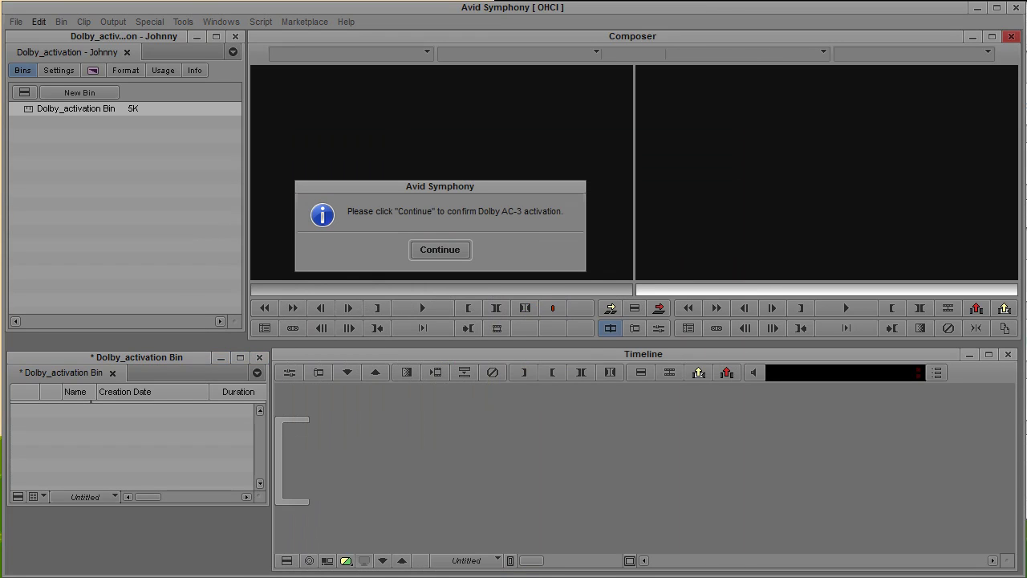
pyautogui.press('Return')
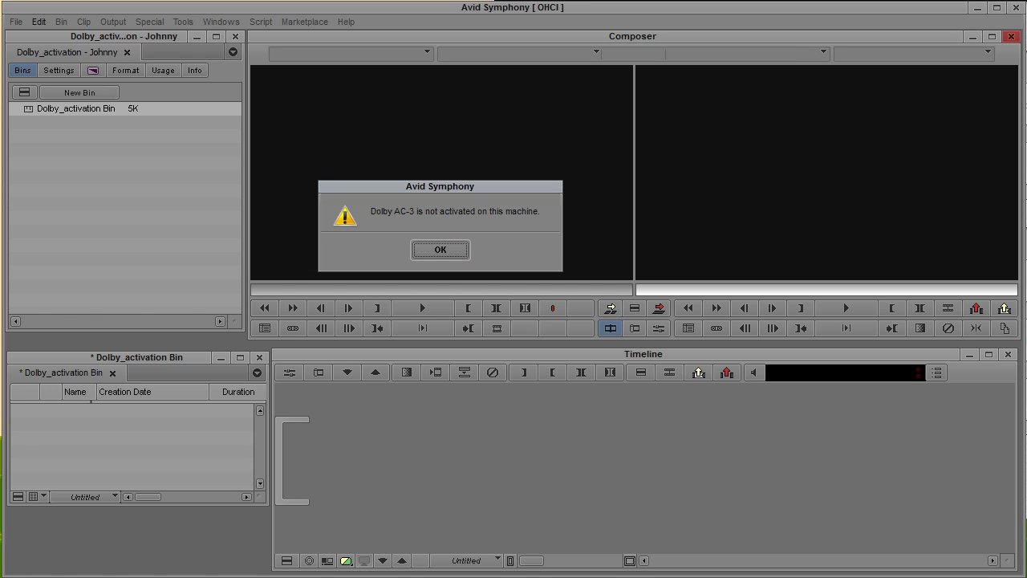
pyautogui.press('Return')
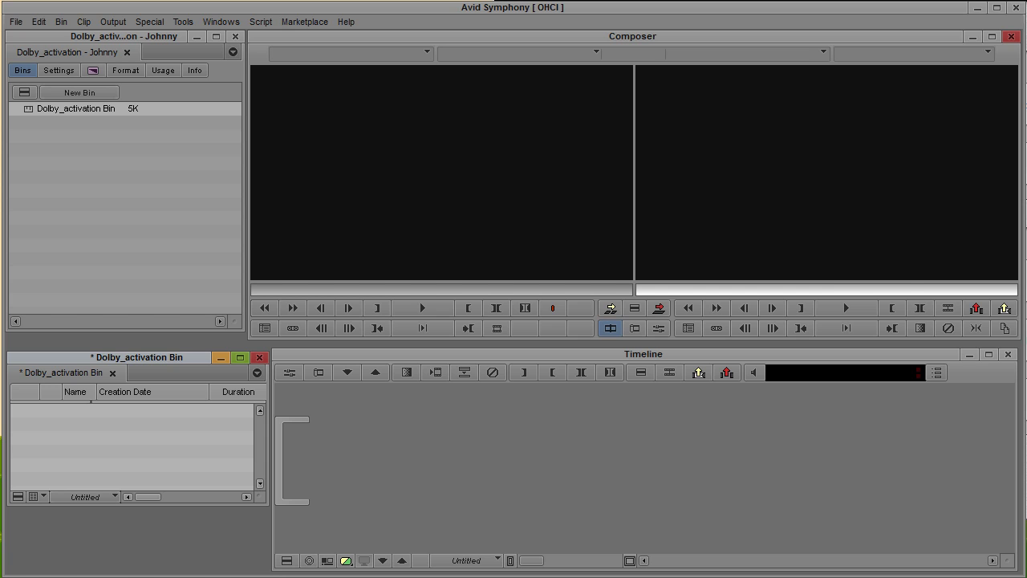
# Switch to TMPGEnc 4.0 XPress, start a new project and bring in PoulsboWa.MTS from the Source Files folder as a clip
pyautogui.moveTo(1026, 16); pyautogui.dragTo(563, 17)
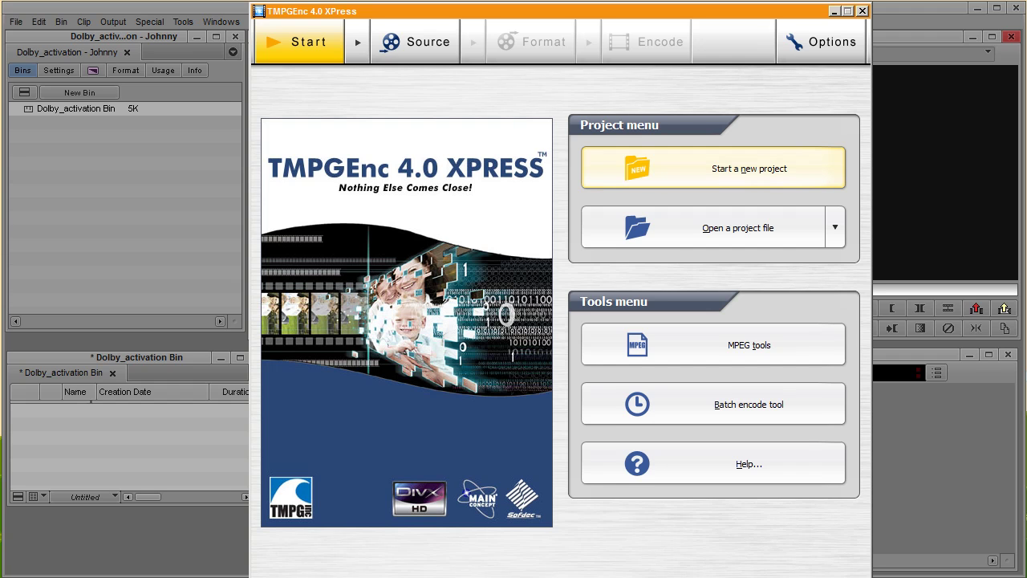
pyautogui.click(713, 168)
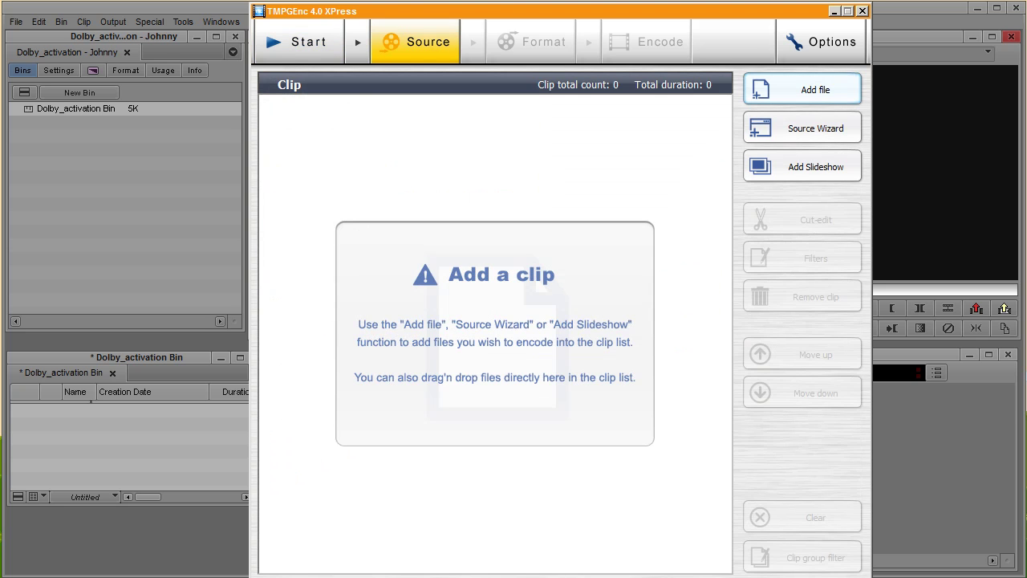
pyautogui.hotkey('alt', 'Tab')
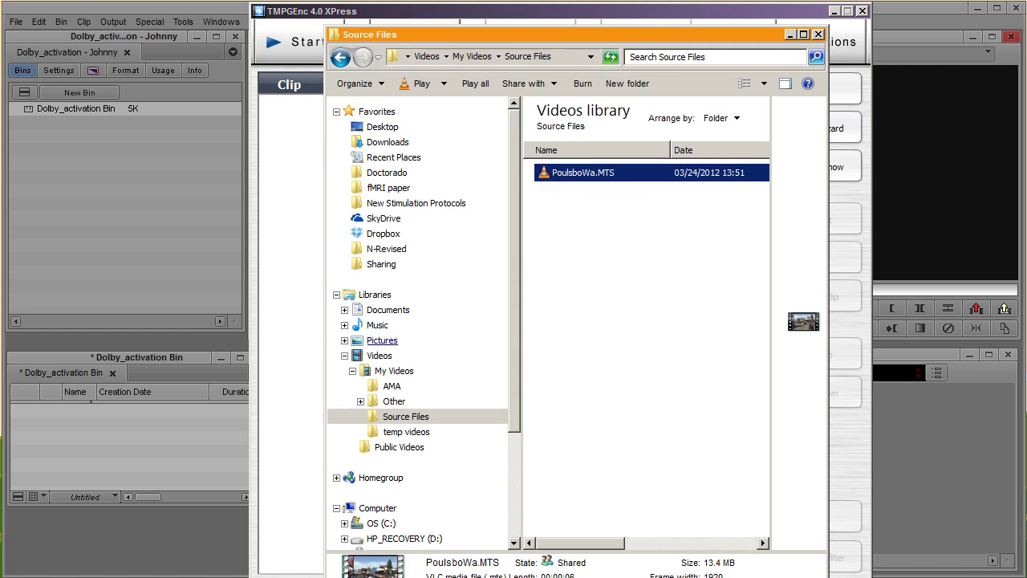
pyautogui.moveTo(586, 34); pyautogui.dragTo(165, 96)
pyautogui.moveTo(382, 382); pyautogui.dragTo(382, 383)
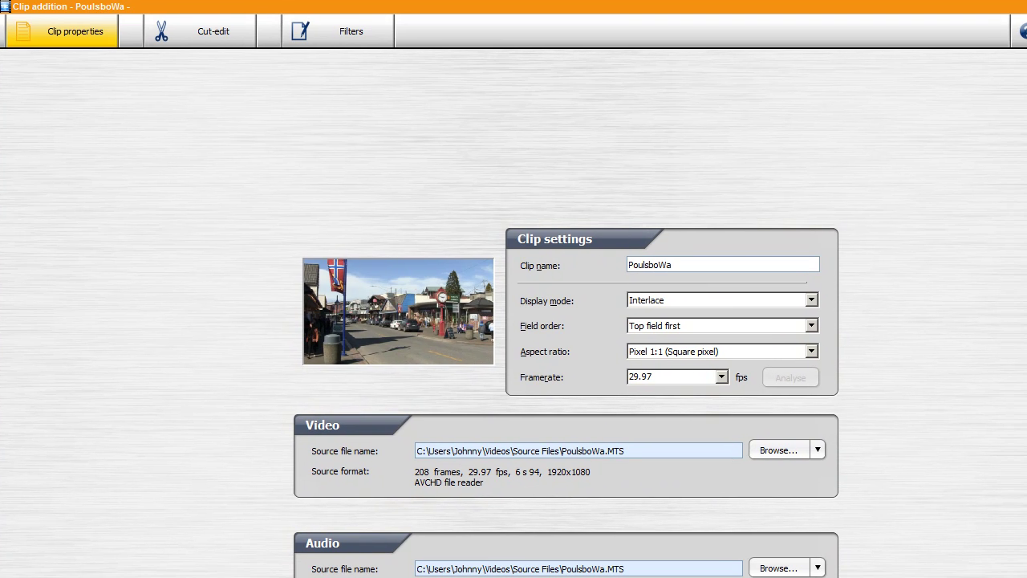
pyautogui.moveTo(1026, 289)
pyautogui.mouseDown()
pyautogui.moveTo(891, 289)
pyautogui.moveTo(1026, 289)
pyautogui.mouseUp()
pyautogui.moveTo(513, 1); pyautogui.dragTo(513, 56)
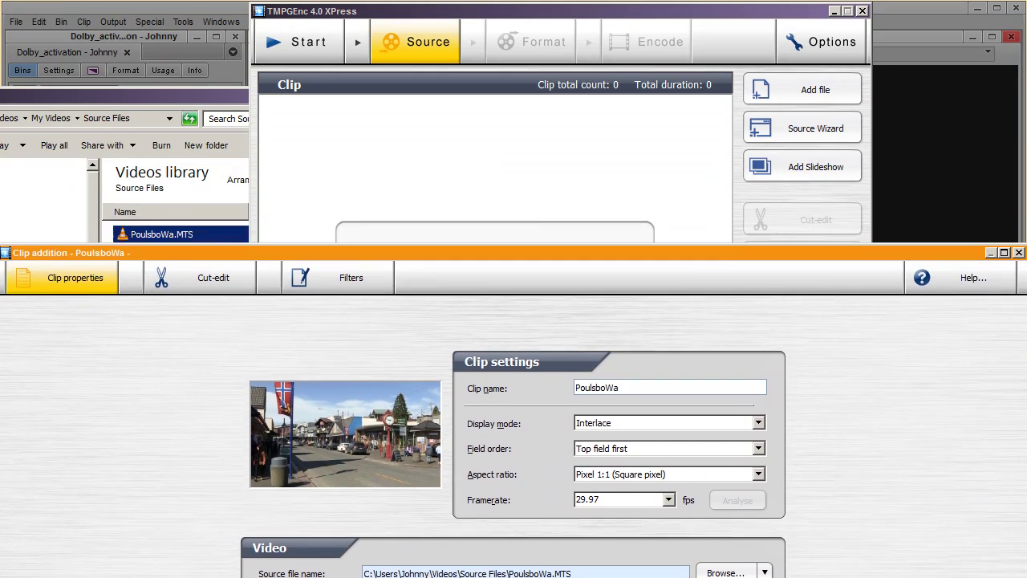
pyautogui.moveTo(514, 252); pyautogui.dragTo(498, 191)
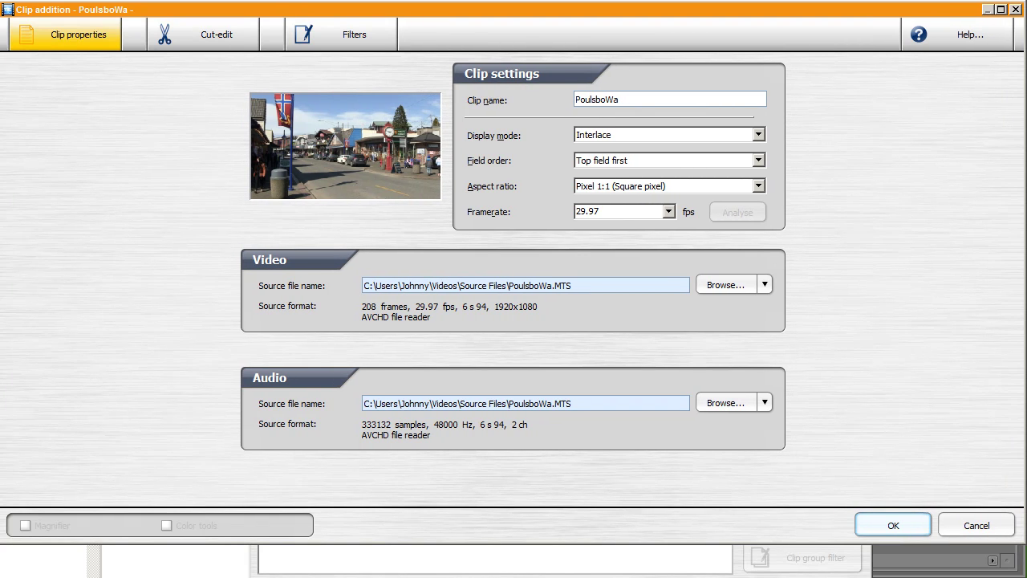
# Set the clip's display mode to Progressive, check its cut-edit and filter settings, and add it to the clip list
pyautogui.click(758, 134)
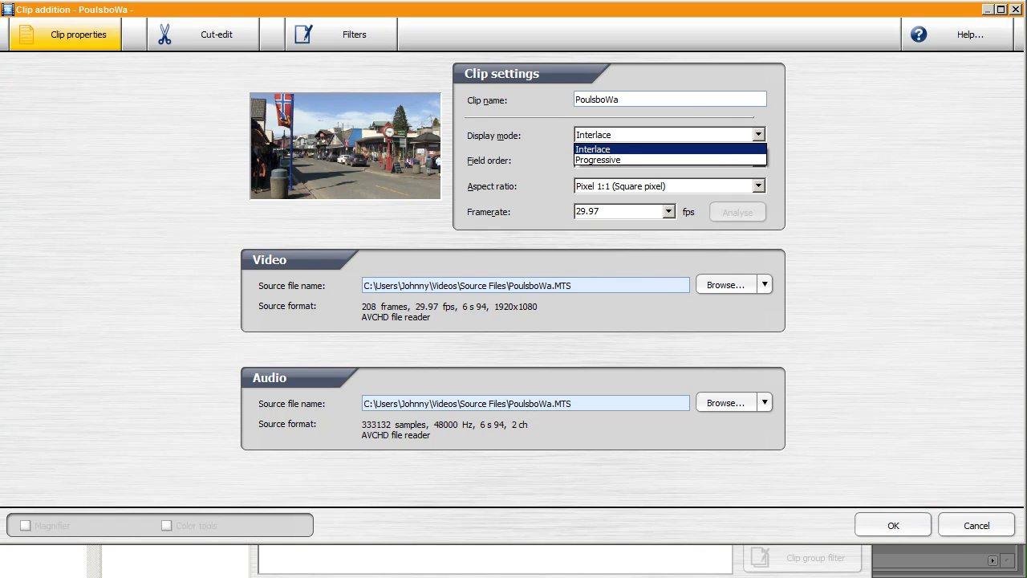
pyautogui.press('Down')
pyautogui.press('Return')
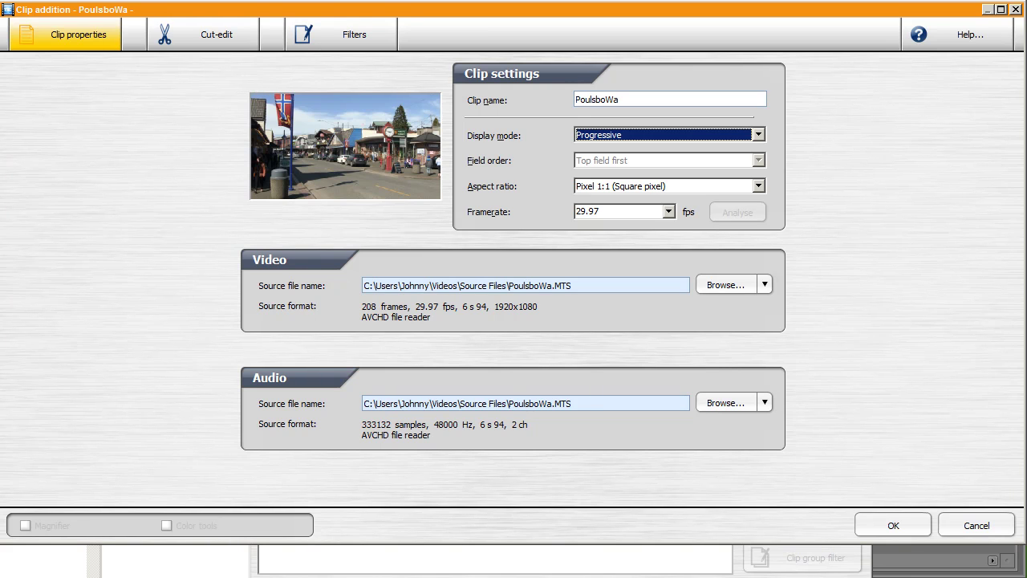
pyautogui.click(204, 35)
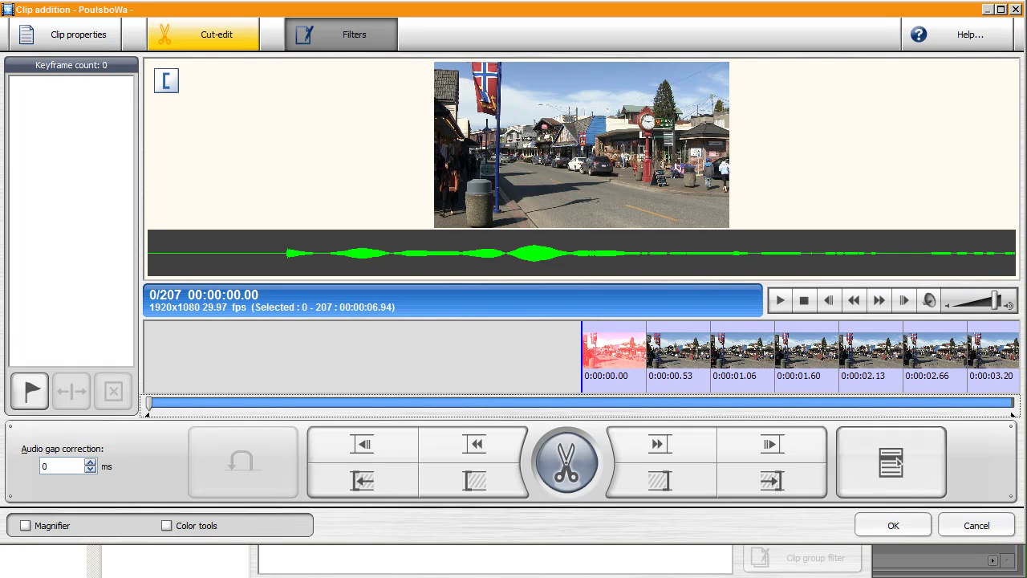
pyautogui.click(341, 34)
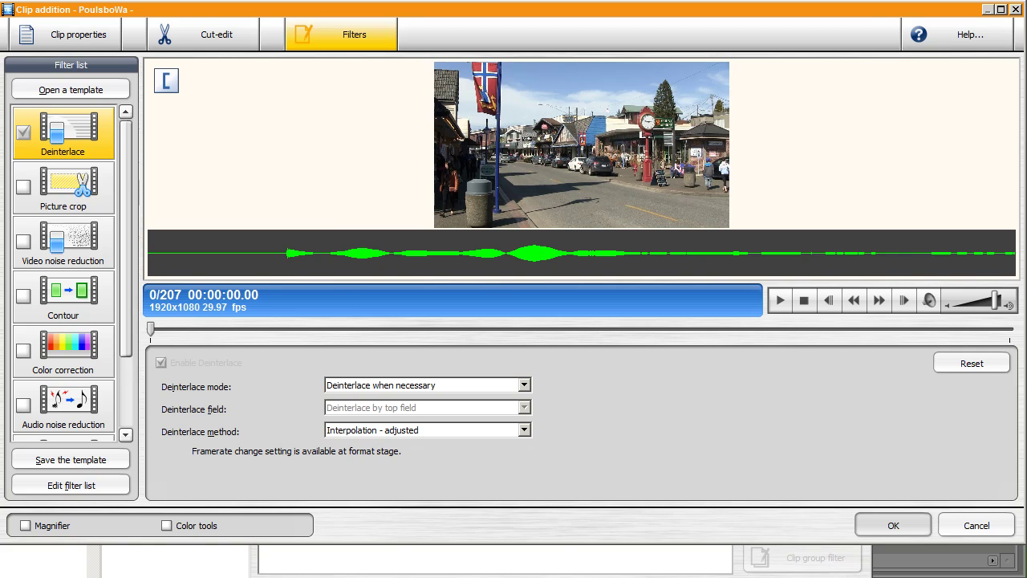
pyautogui.click(893, 525)
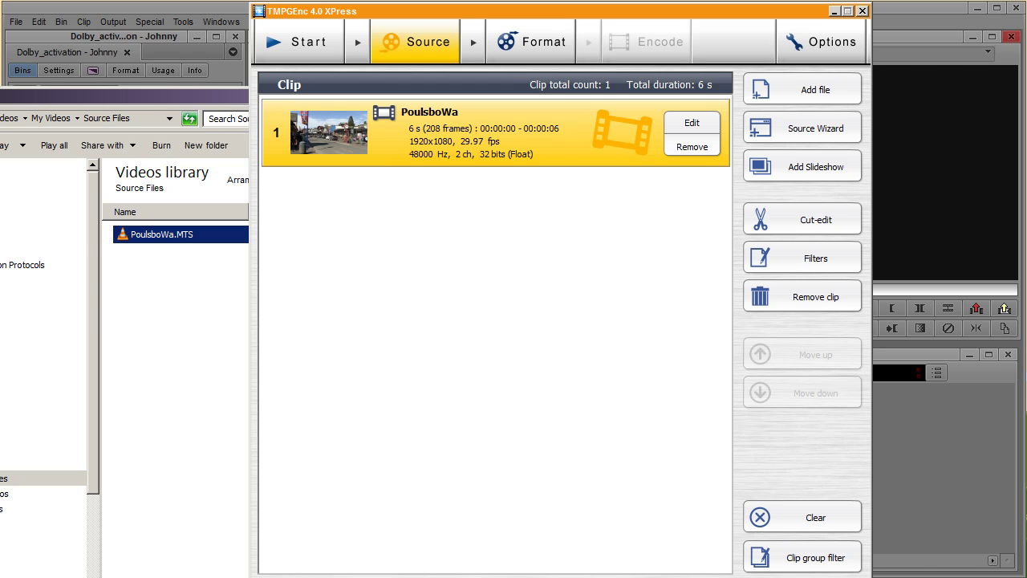
# Choose QuickTime (mov) file output as the output format and check its video and audio settings
pyautogui.click(532, 42)
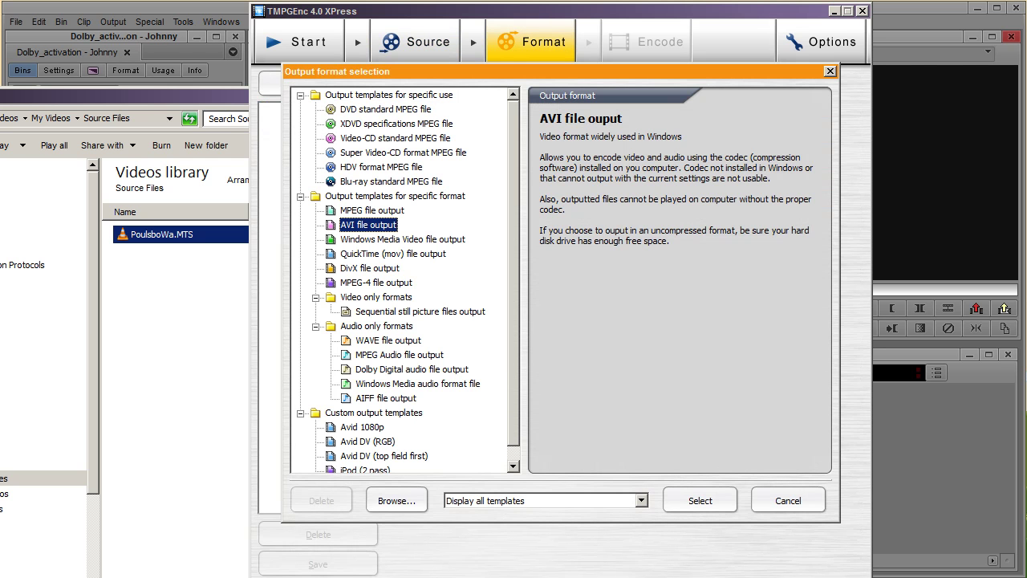
pyautogui.scroll(-1, 402, 280)
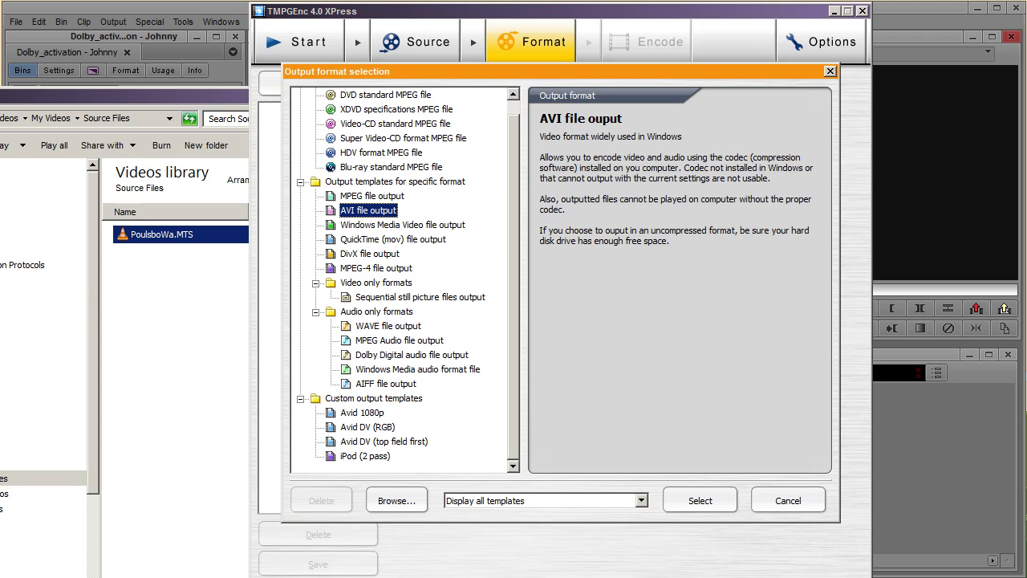
pyautogui.click(393, 239)
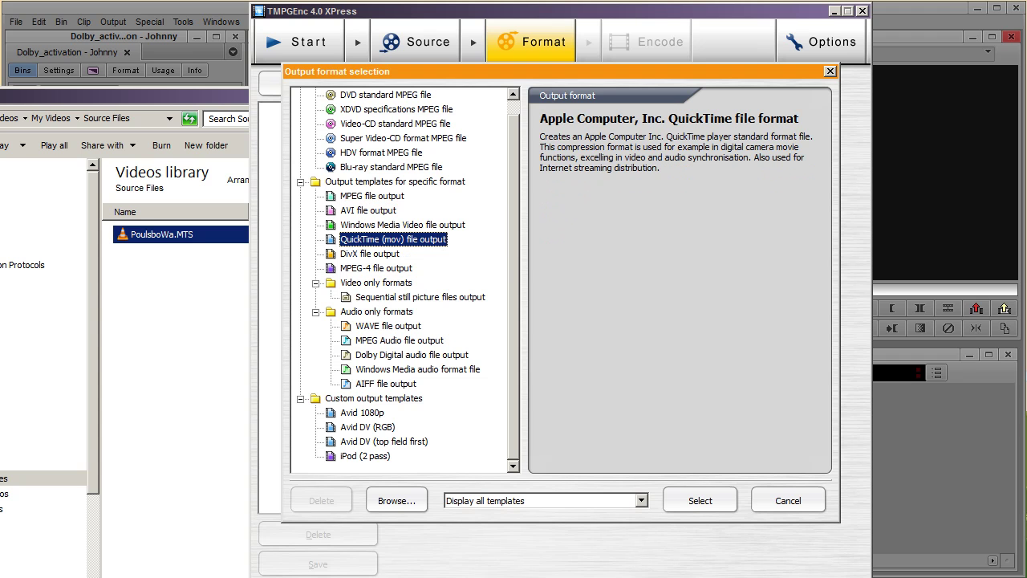
pyautogui.click(700, 500)
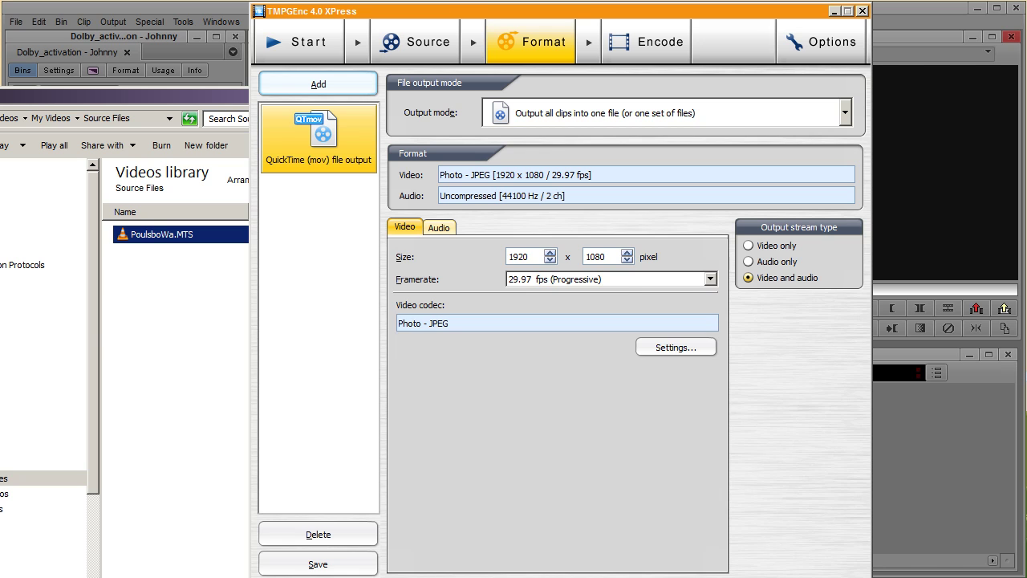
pyautogui.click(438, 228)
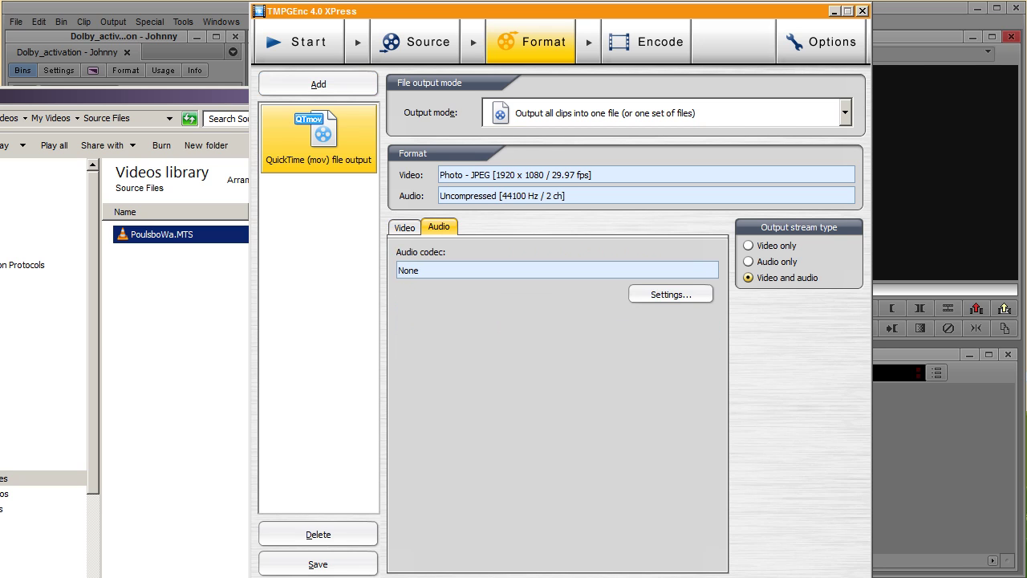
pyautogui.click(405, 228)
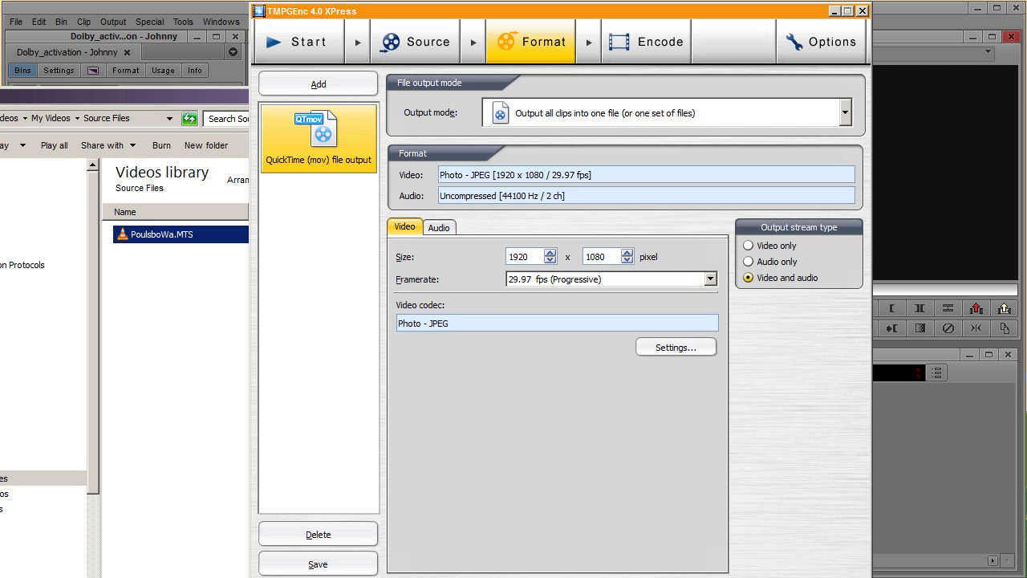
pyautogui.click(439, 228)
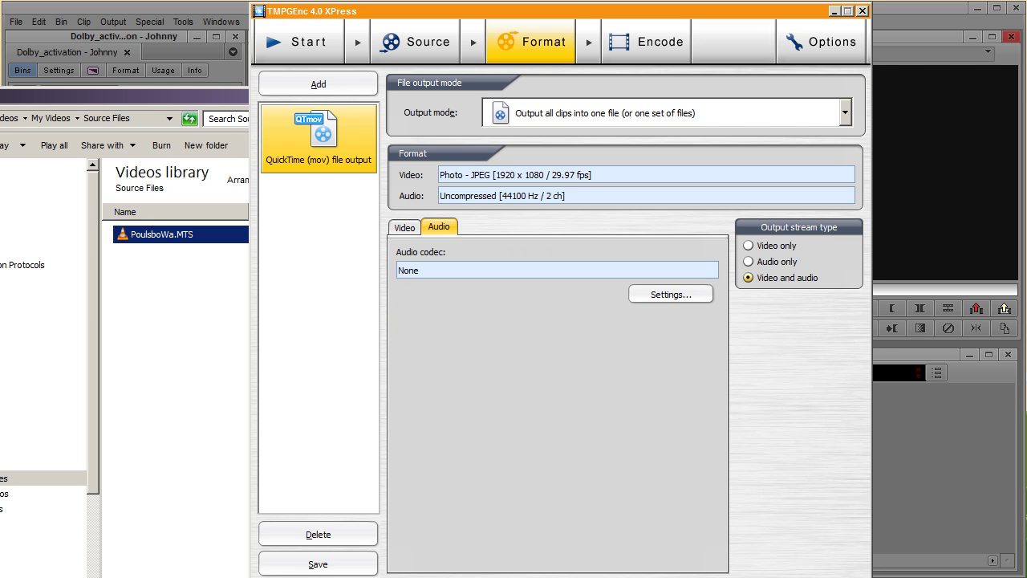
pyautogui.click(405, 228)
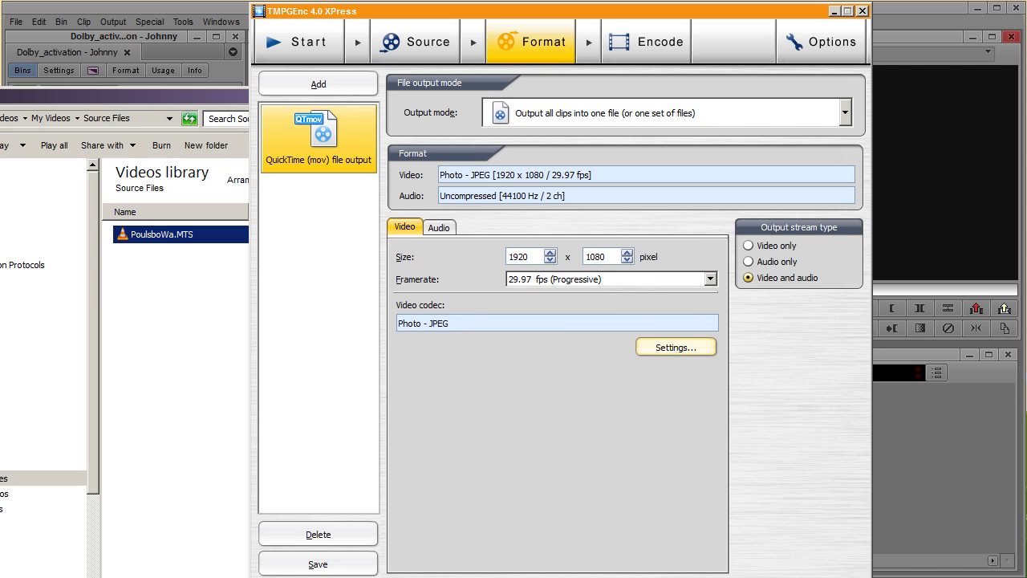
# Open the video codec's compression settings and set the compression type to Avid DNxHD Codec
pyautogui.click(676, 346)
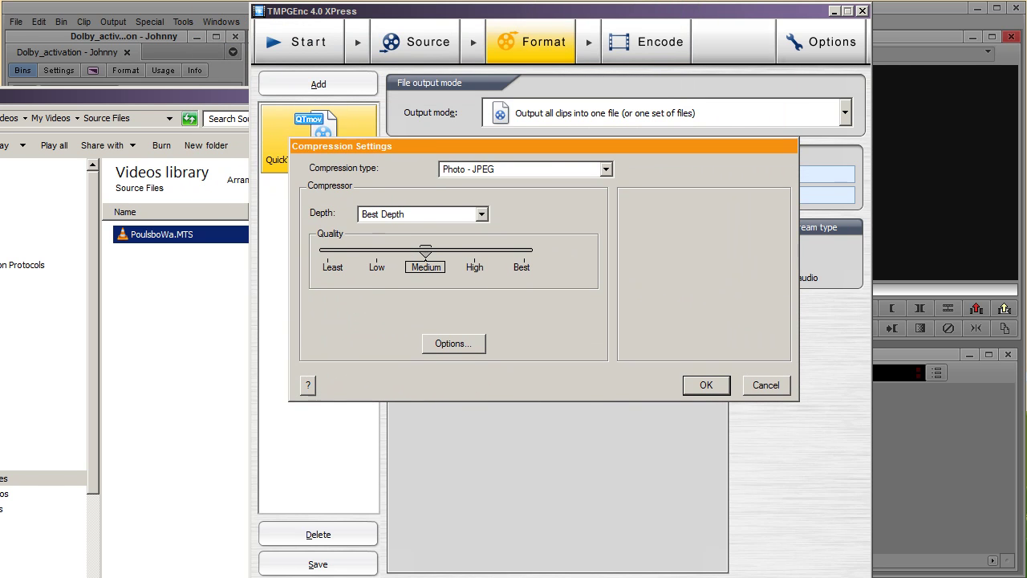
pyautogui.click(606, 168)
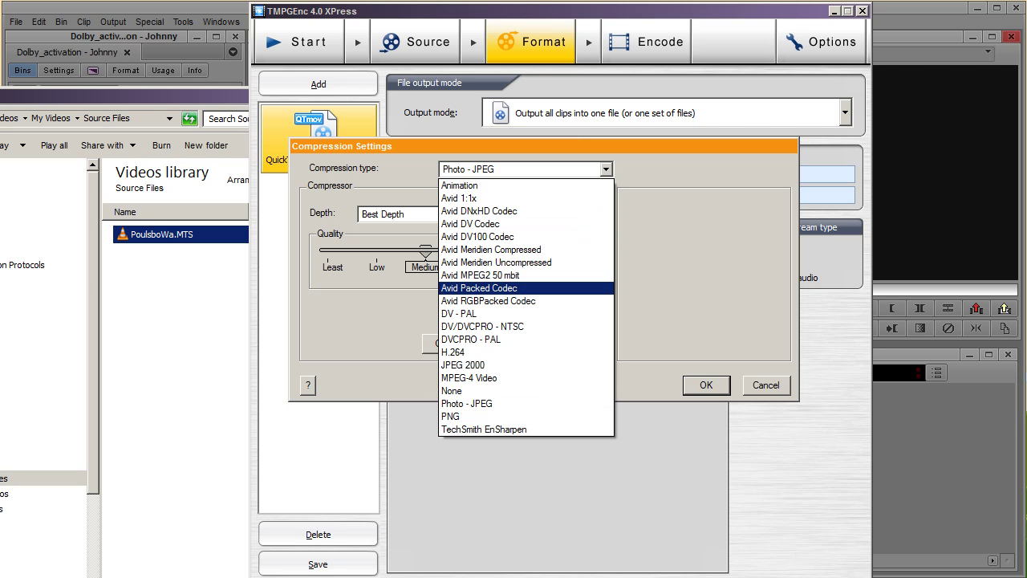
pyautogui.click(479, 211)
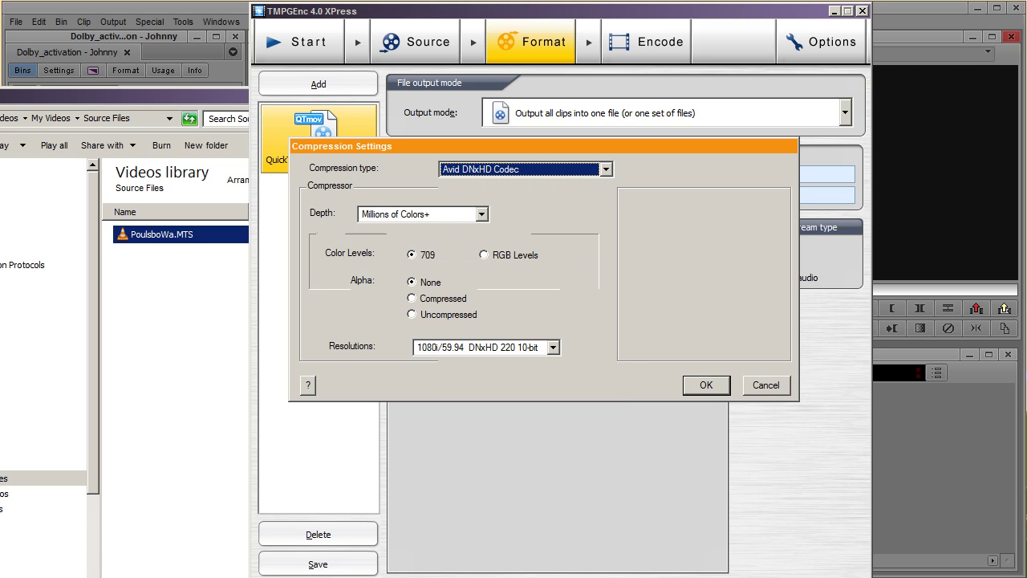
# Set the codec resolution to 1080p/29.97 DNxHD 145 8-bit and accept the compression settings
pyautogui.click(553, 348)
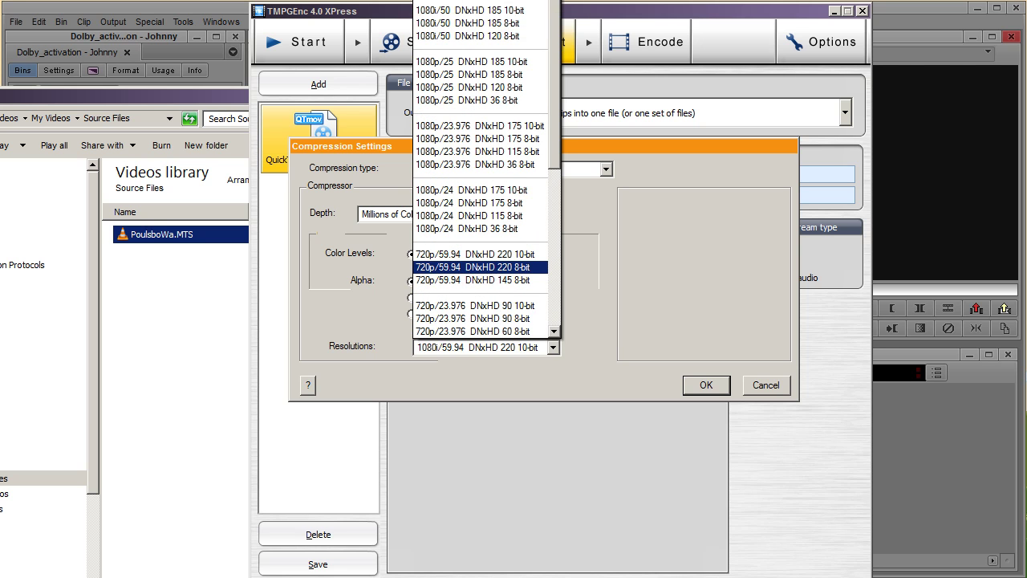
pyautogui.scroll(-5, 482, 168)
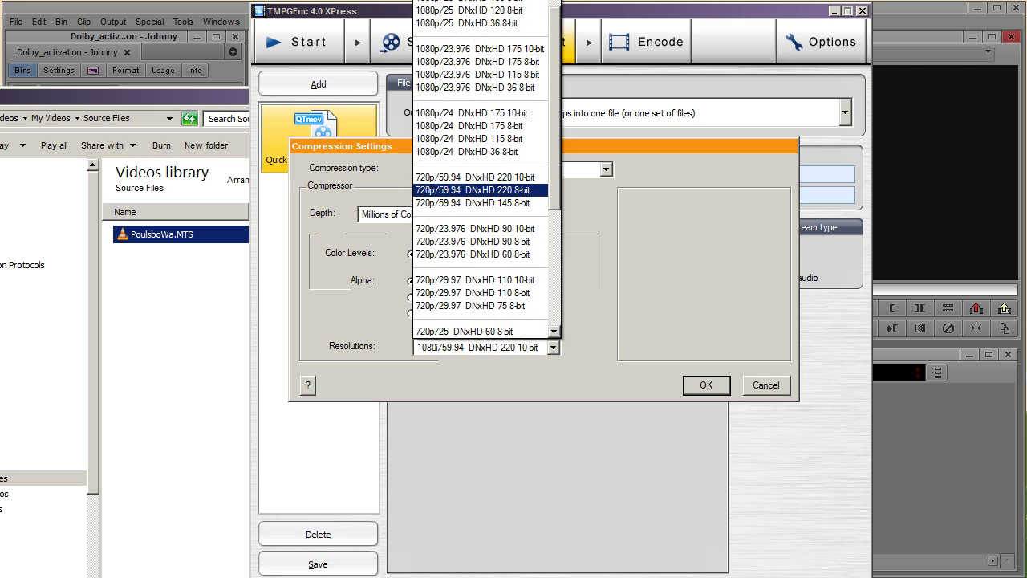
pyautogui.scroll(-3, 481, 169)
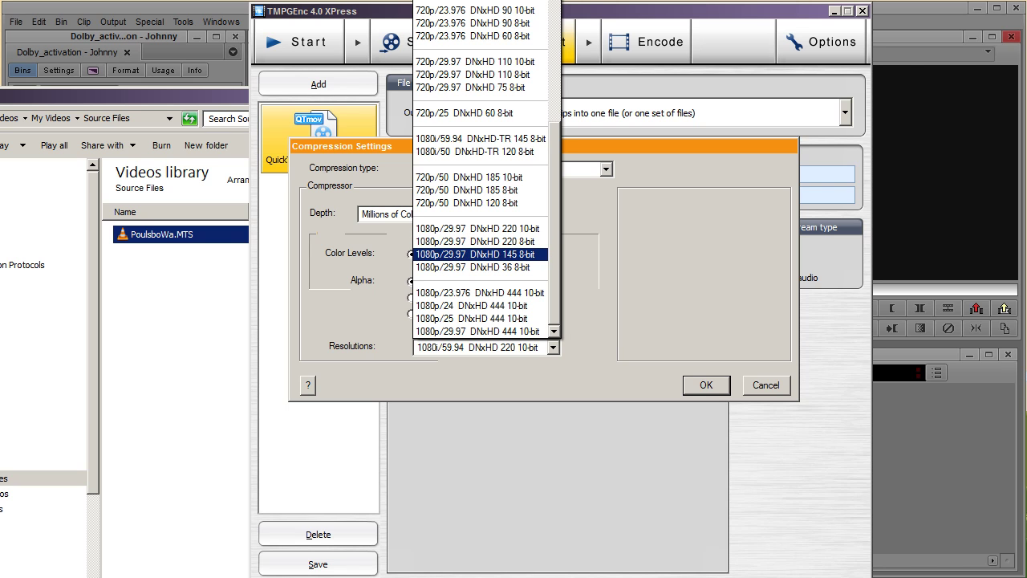
pyautogui.scroll(7, 481, 253)
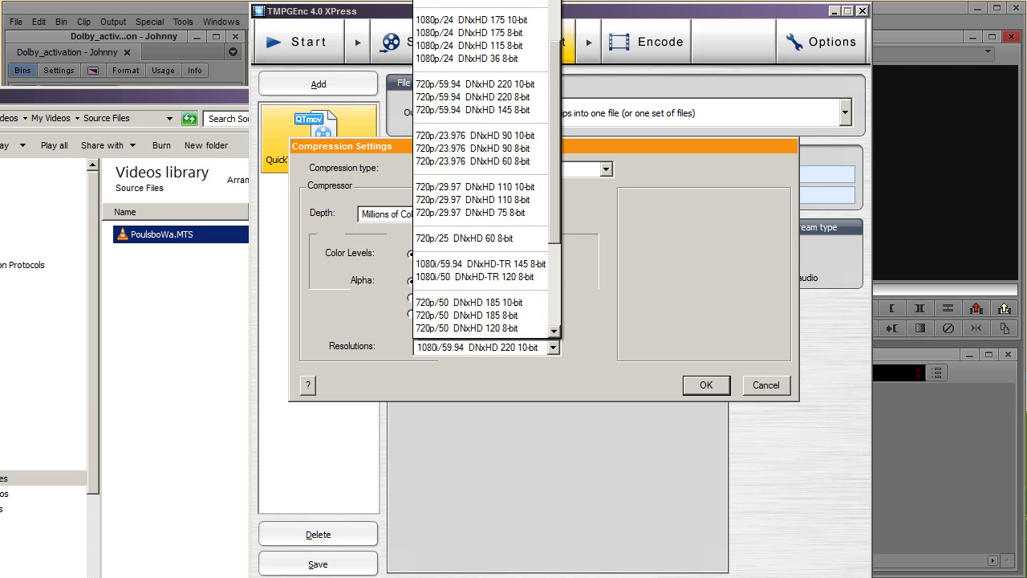
pyautogui.scroll(1, 485, 169)
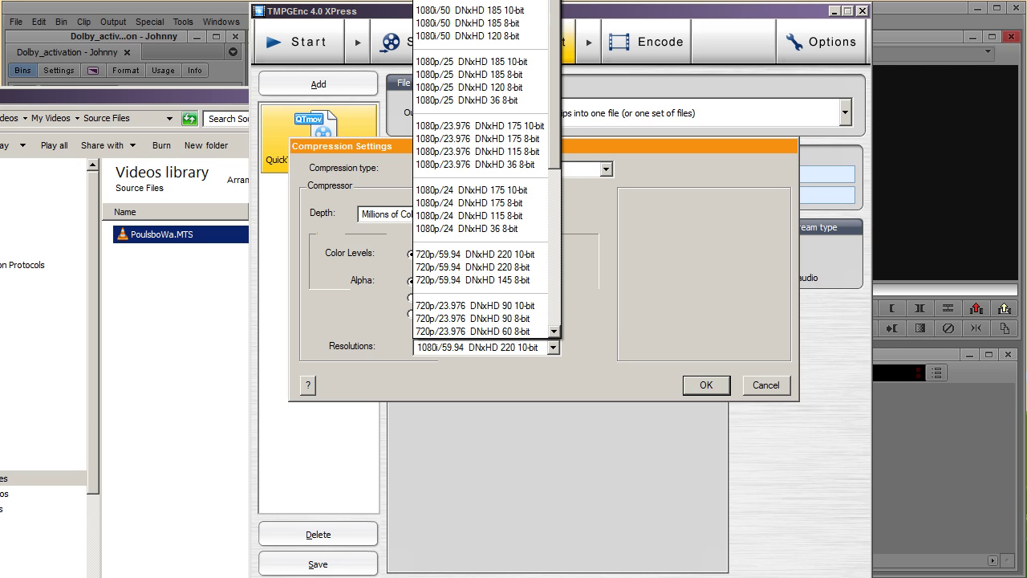
pyautogui.scroll(-7, 486, 168)
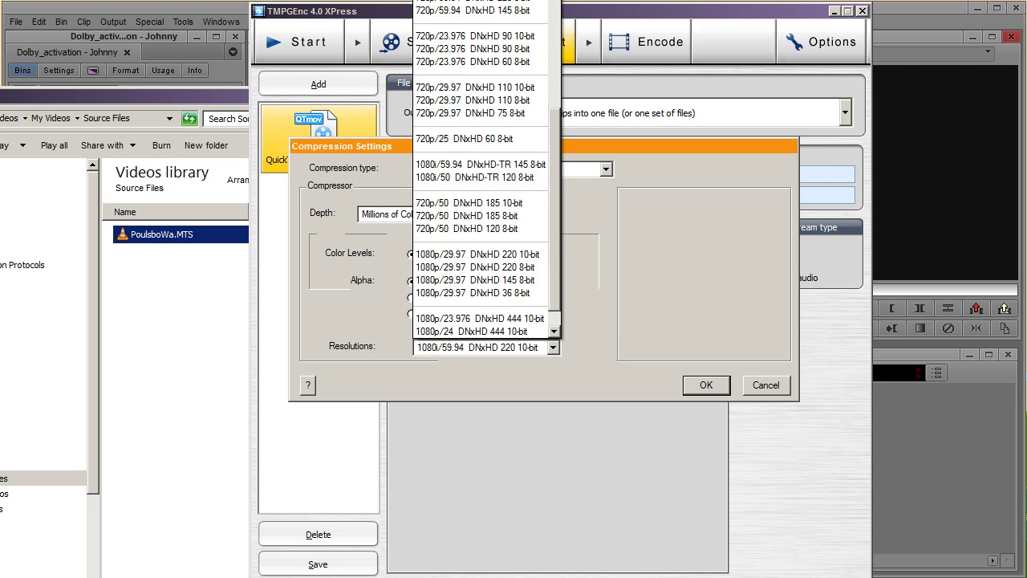
pyautogui.scroll(-1, 486, 172)
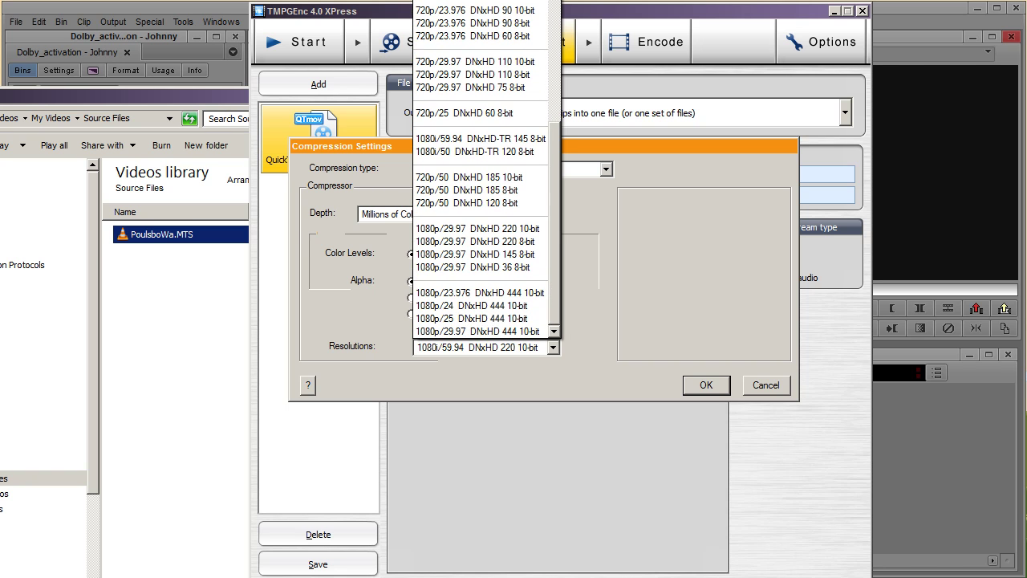
pyautogui.scroll(1, 486, 169)
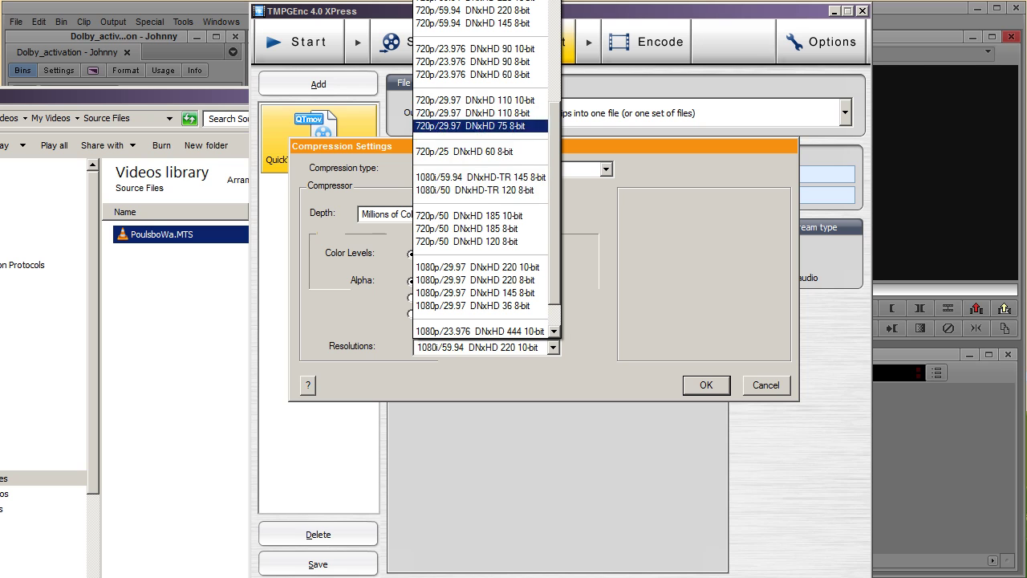
pyautogui.scroll(5, 481, 176)
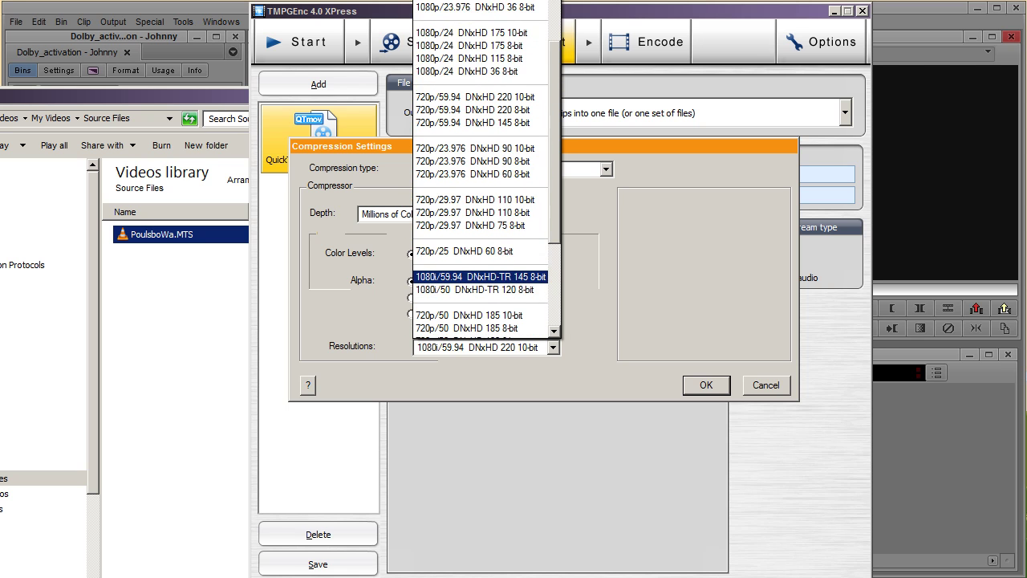
pyautogui.scroll(1, 481, 177)
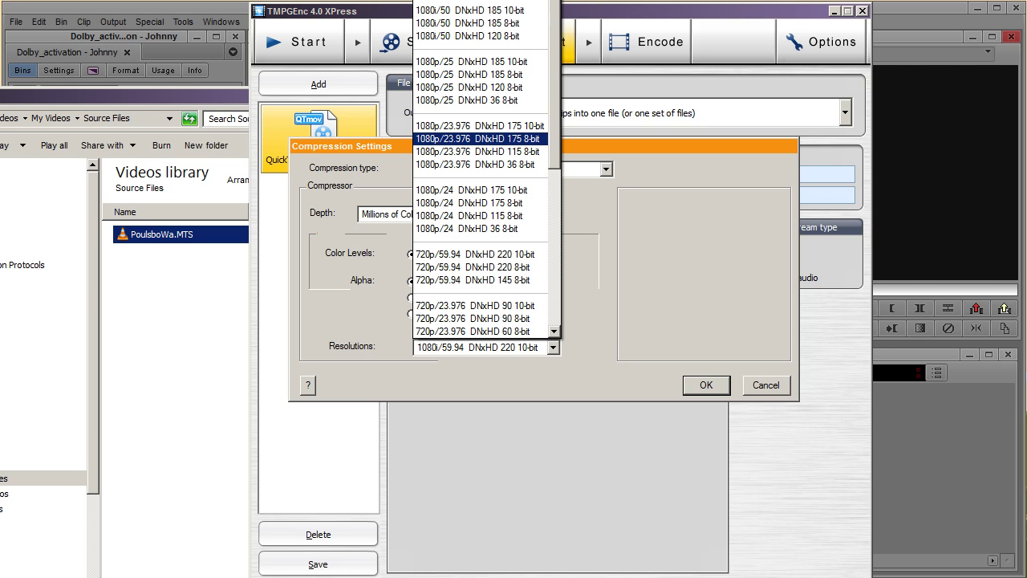
pyautogui.scroll(-6, 481, 138)
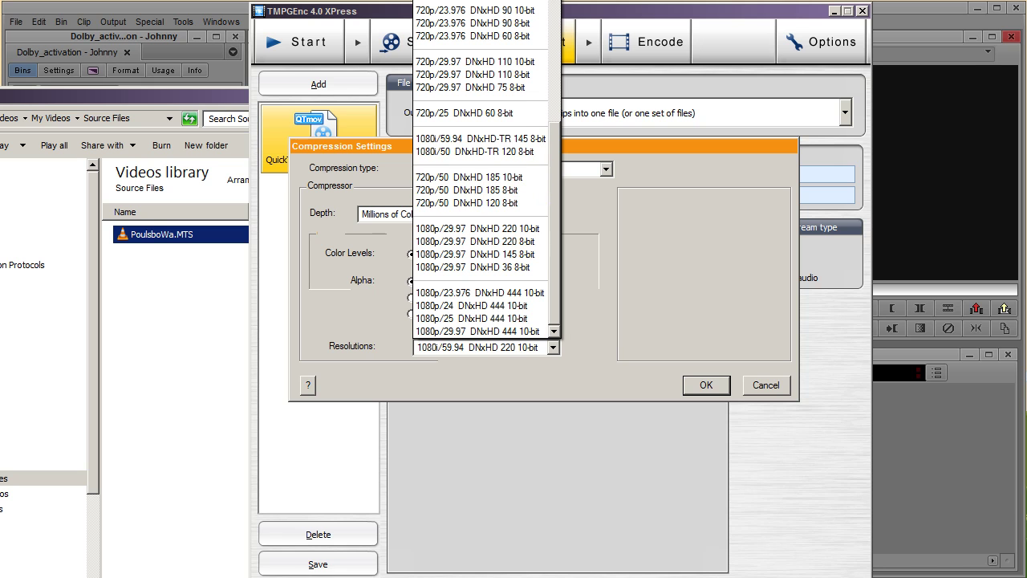
pyautogui.click(474, 253)
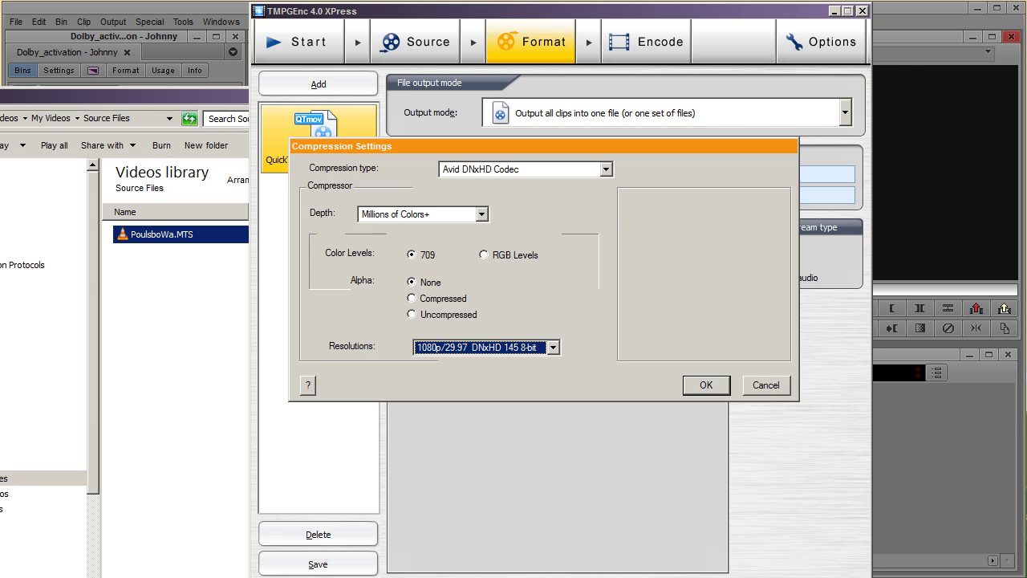
pyautogui.click(706, 385)
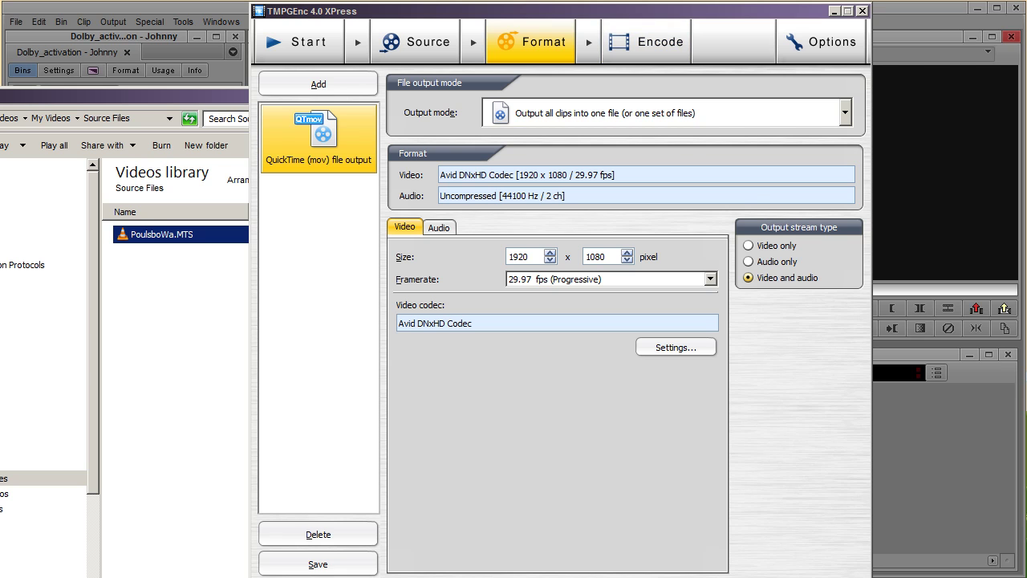
# Recheck the source clip list and set the output mode to output each clip in a separate file
pyautogui.click(415, 42)
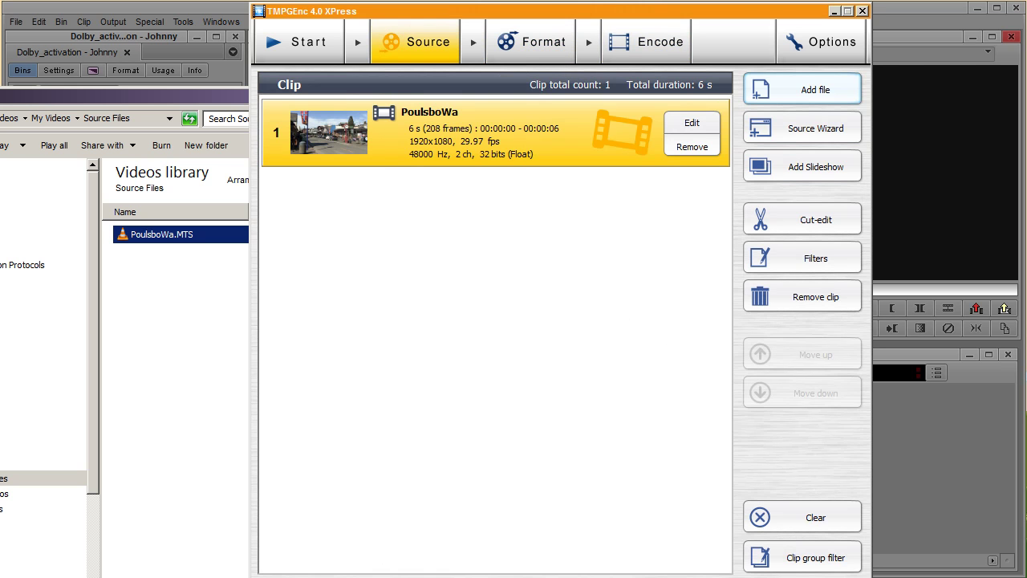
pyautogui.click(532, 42)
pyautogui.click(666, 113)
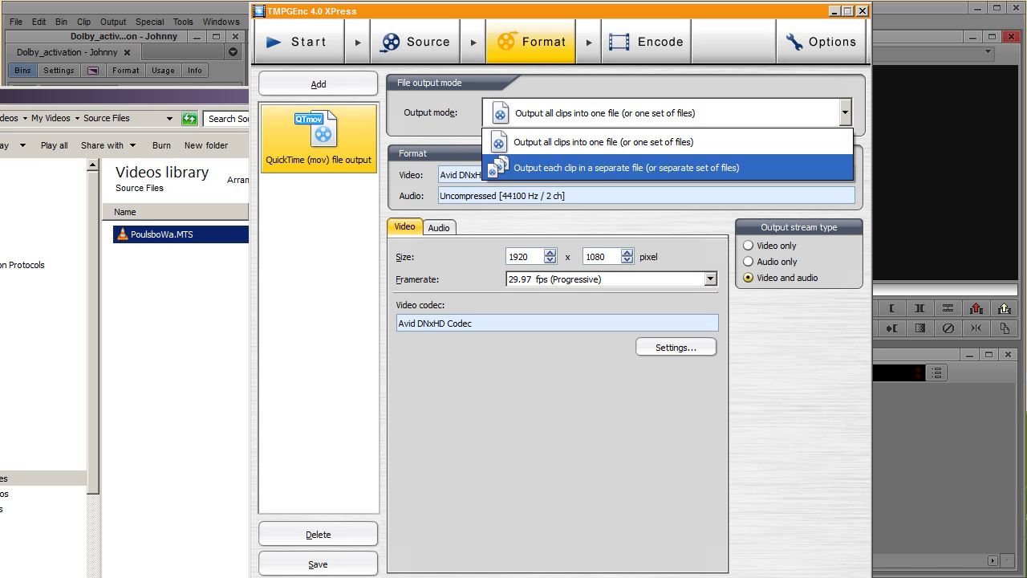
pyautogui.click(666, 168)
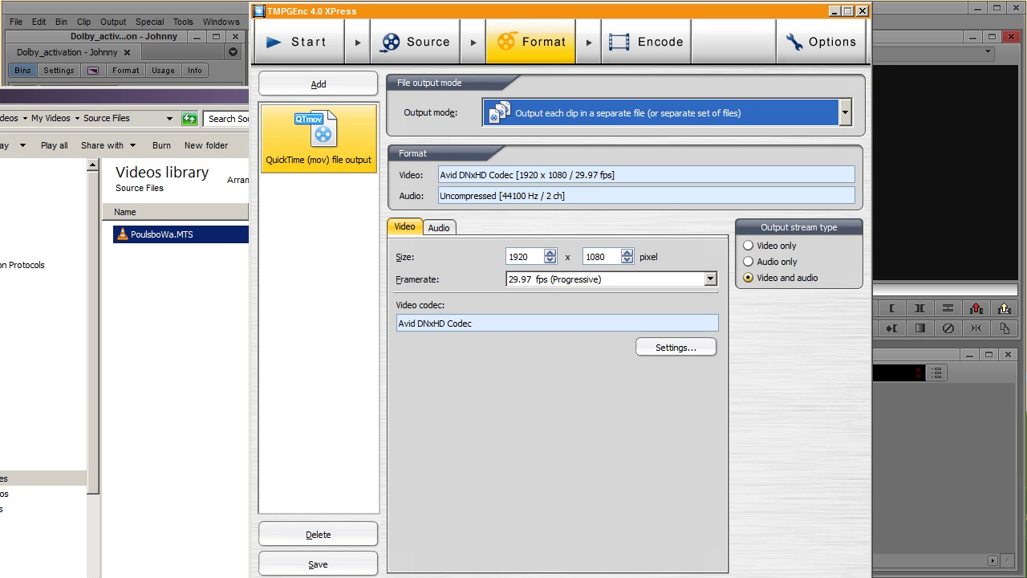
# Go to the encode stage and set the output folder to AMA inside My Videos
pyautogui.click(646, 42)
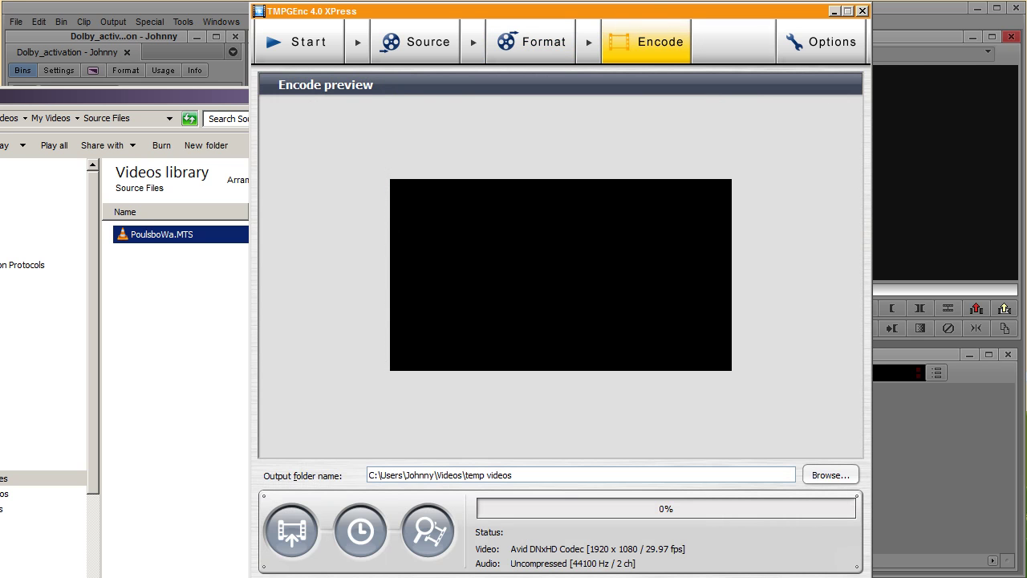
pyautogui.click(831, 475)
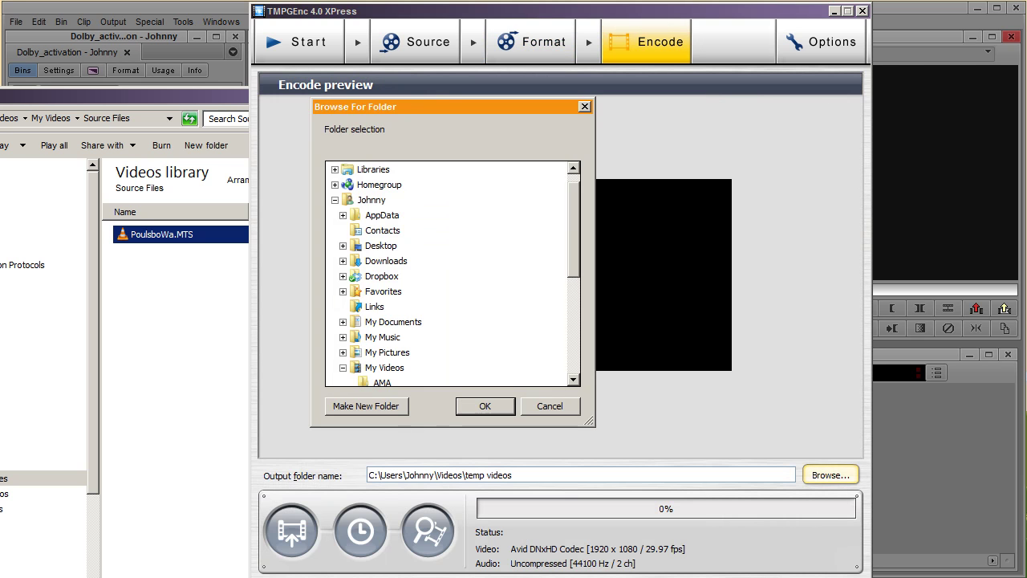
pyautogui.click(382, 382)
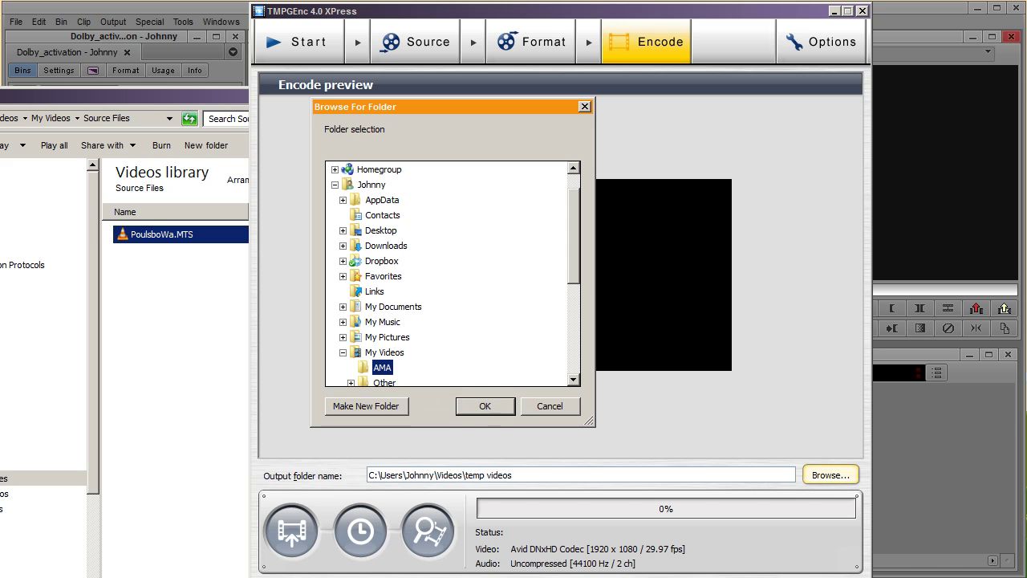
pyautogui.press('Return')
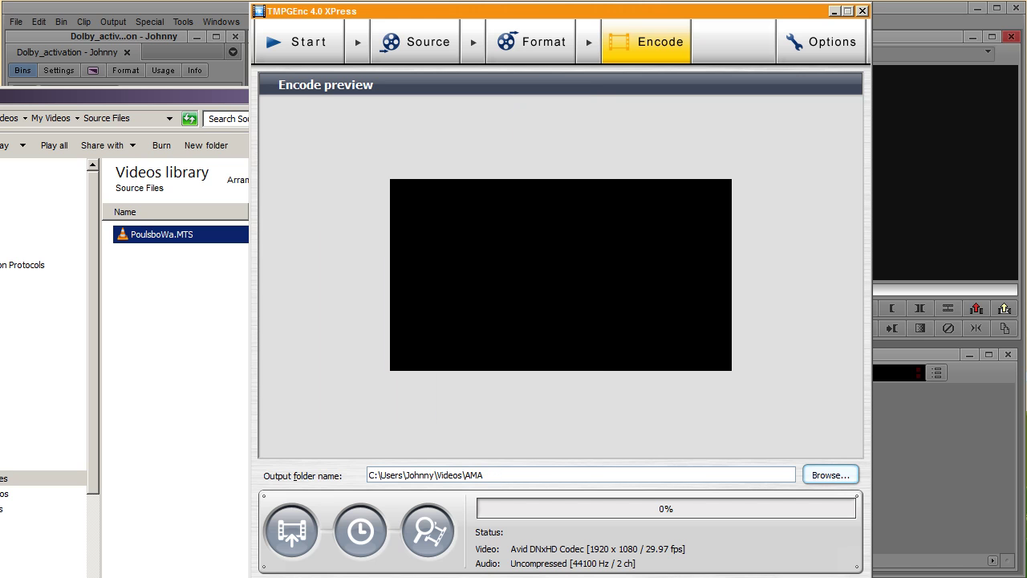
# Encode the clip to PoulsboWa.mov in the AMA folder and minimize the encoder window once the output is done
pyautogui.click(291, 530)
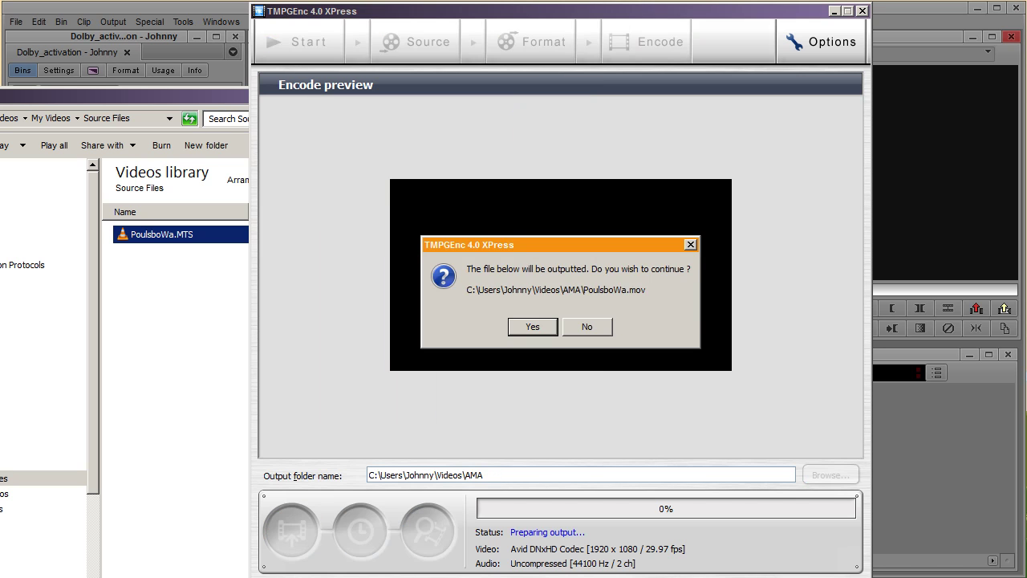
pyautogui.press('Return')
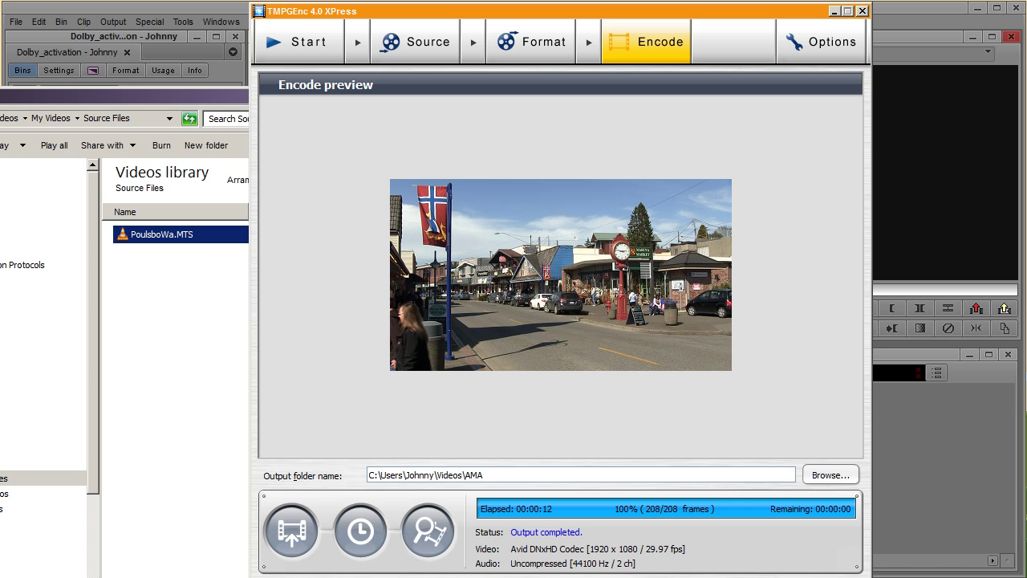
pyautogui.click(861, 11)
pyautogui.click(560, 322)
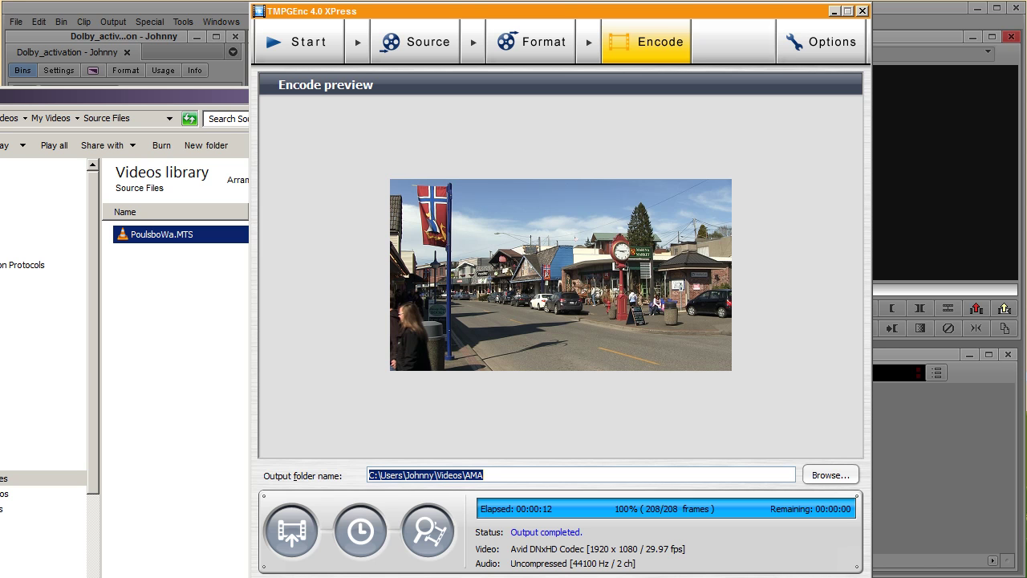
pyautogui.click(833, 10)
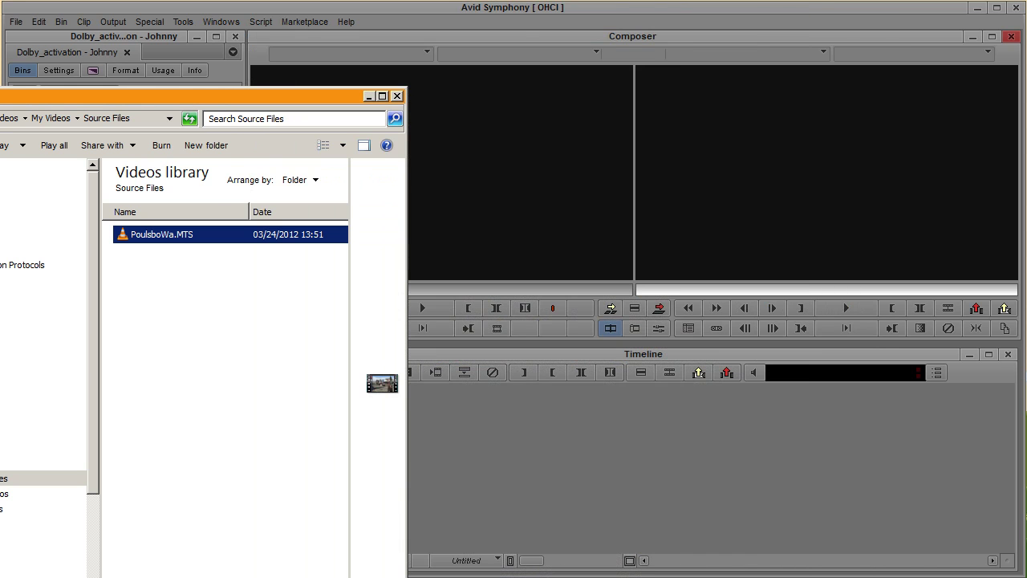
# Open the AMA folder in My Videos and import PoulsboWa.mov from it into the Dolby_activation Bin
pyautogui.moveTo(124, 96); pyautogui.dragTo(357, 42)
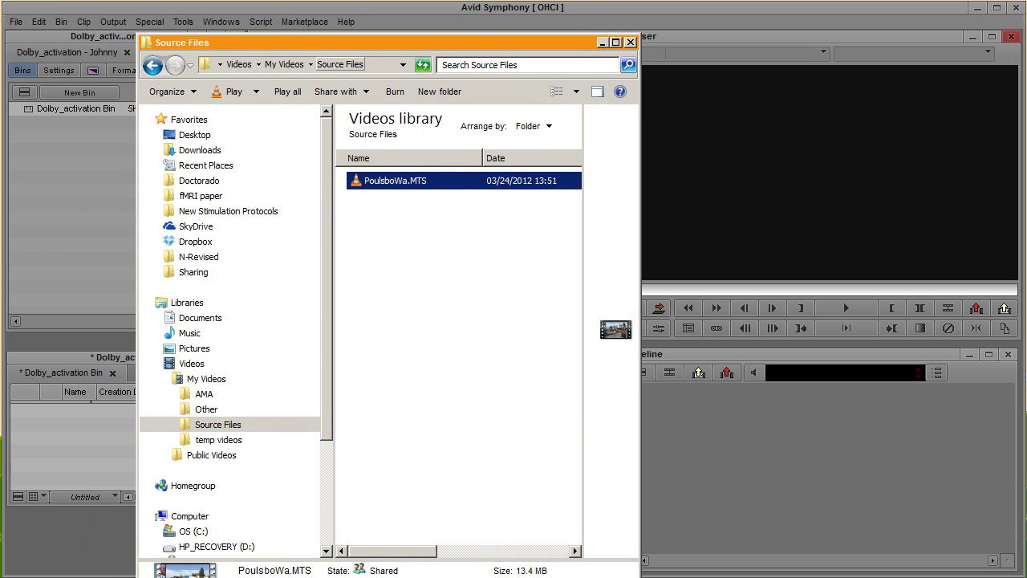
pyautogui.click(285, 64)
pyautogui.doubleClick(374, 180)
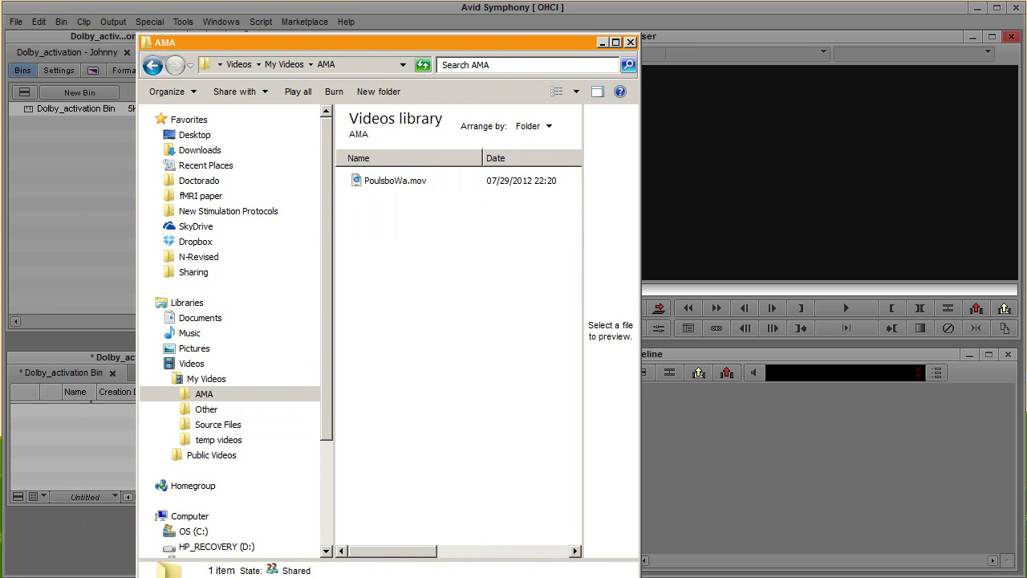
pyautogui.click(382, 180)
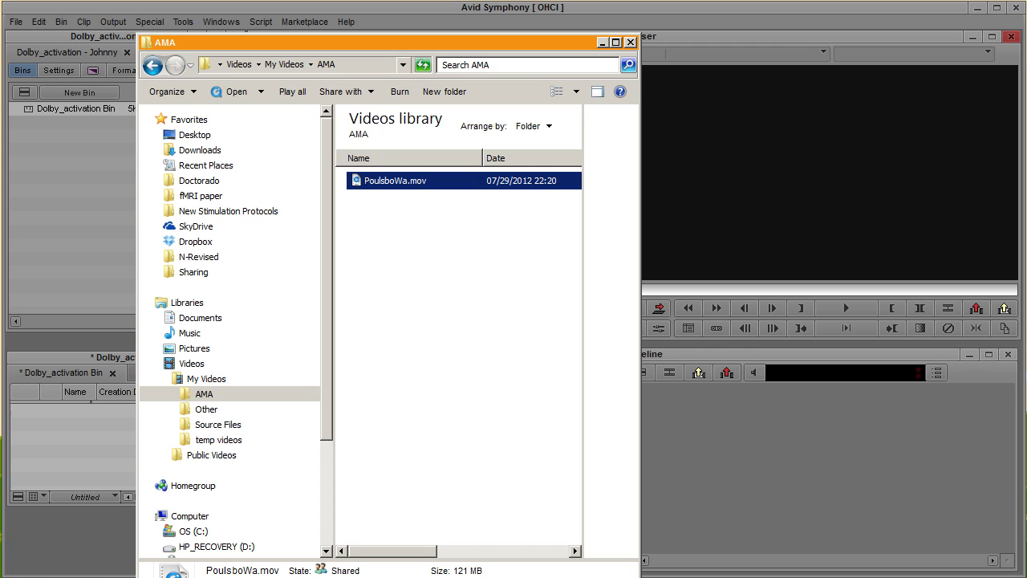
pyautogui.moveTo(403, 43); pyautogui.dragTo(511, 52)
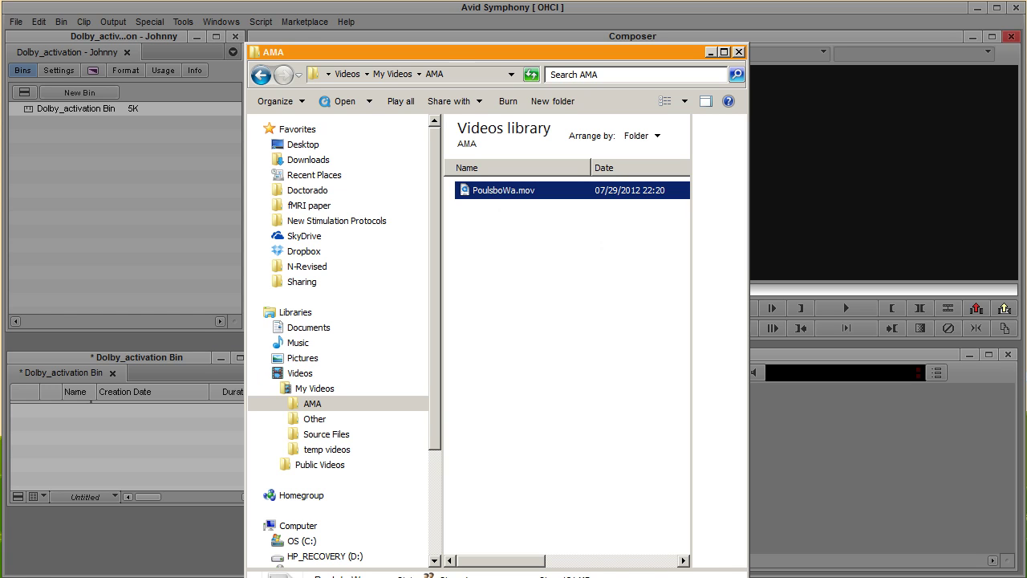
pyautogui.moveTo(503, 190); pyautogui.dragTo(144, 446)
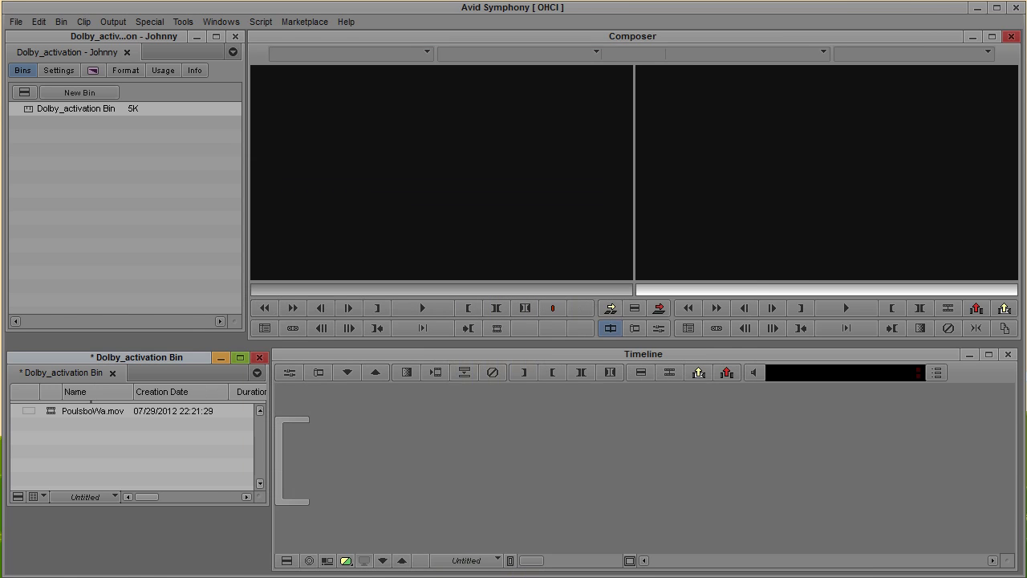
# Load the imported PoulsboWa.mov clip in the source monitor, play it and return to its first frame
pyautogui.doubleClick(50, 410)
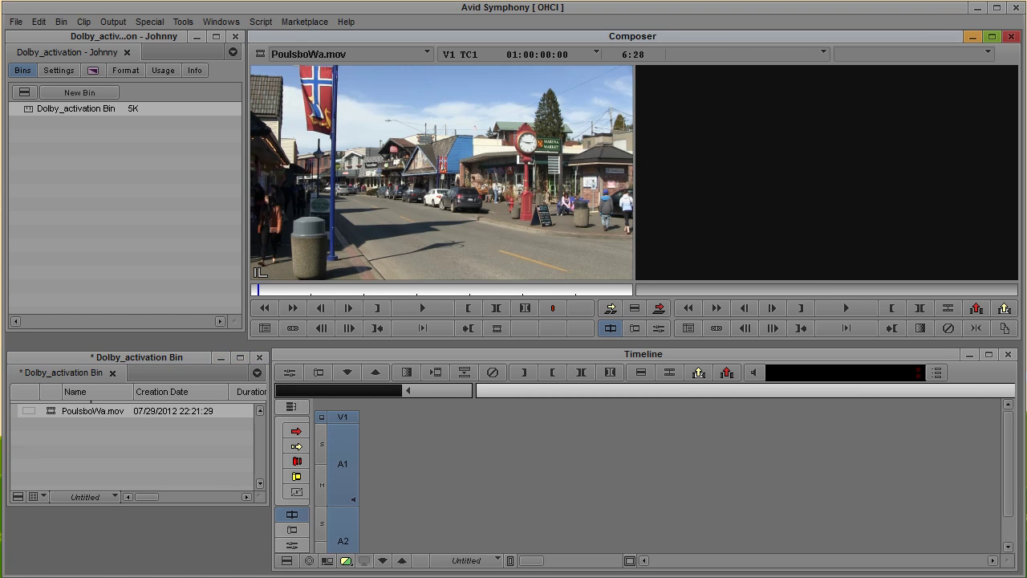
pyautogui.press('l')
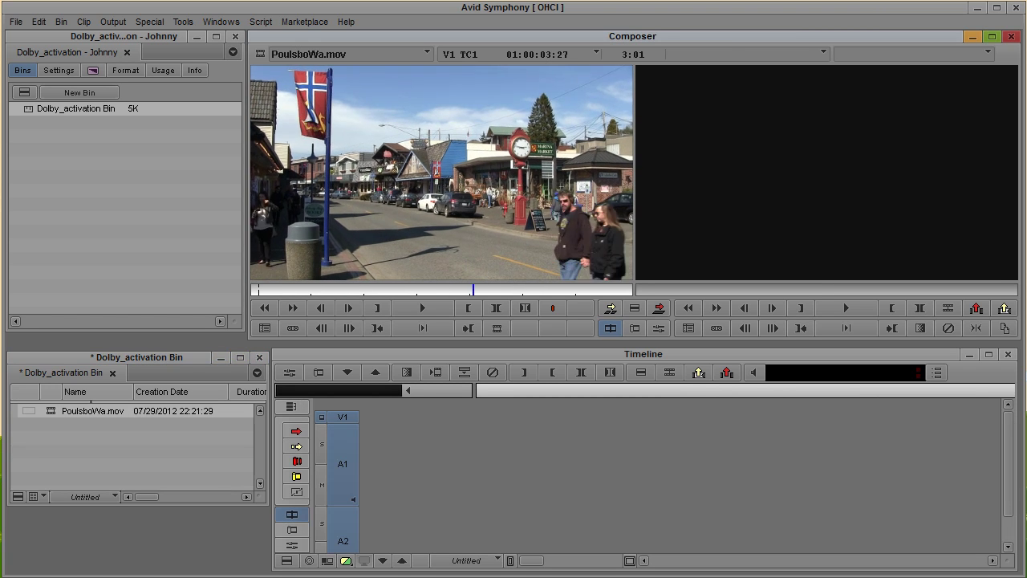
pyautogui.moveTo(549, 290); pyautogui.dragTo(259, 290)
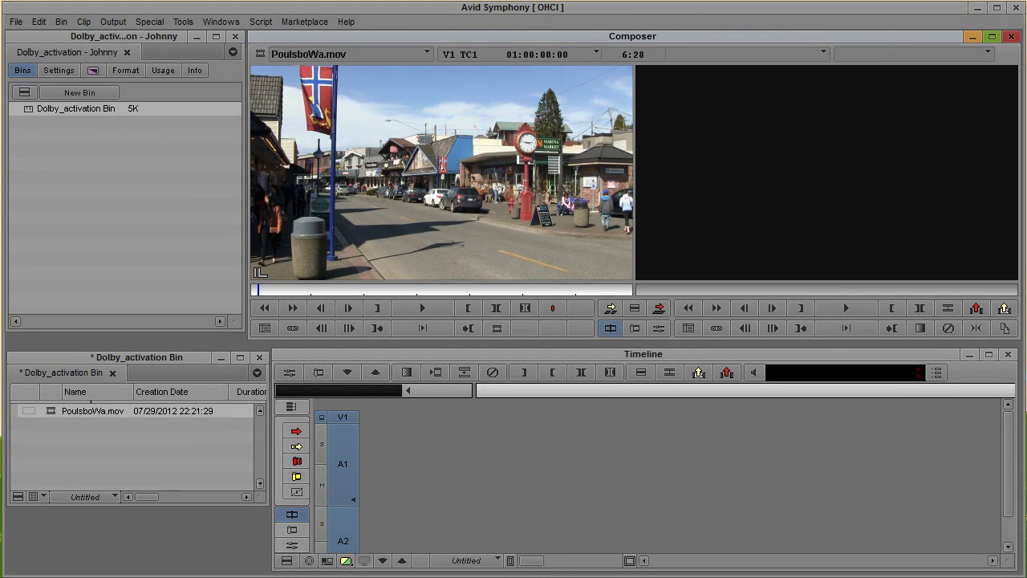
# Link PoulsboWa.mov from the AMA folder into the Dolby_activation Bin as an AMA file
pyautogui.rightClick(130, 459)
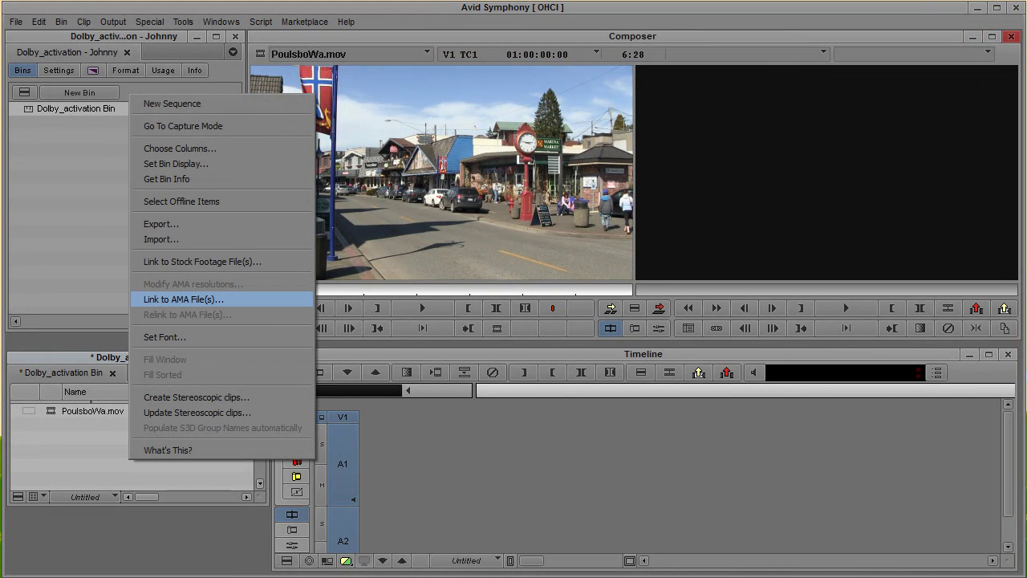
pyautogui.click(197, 299)
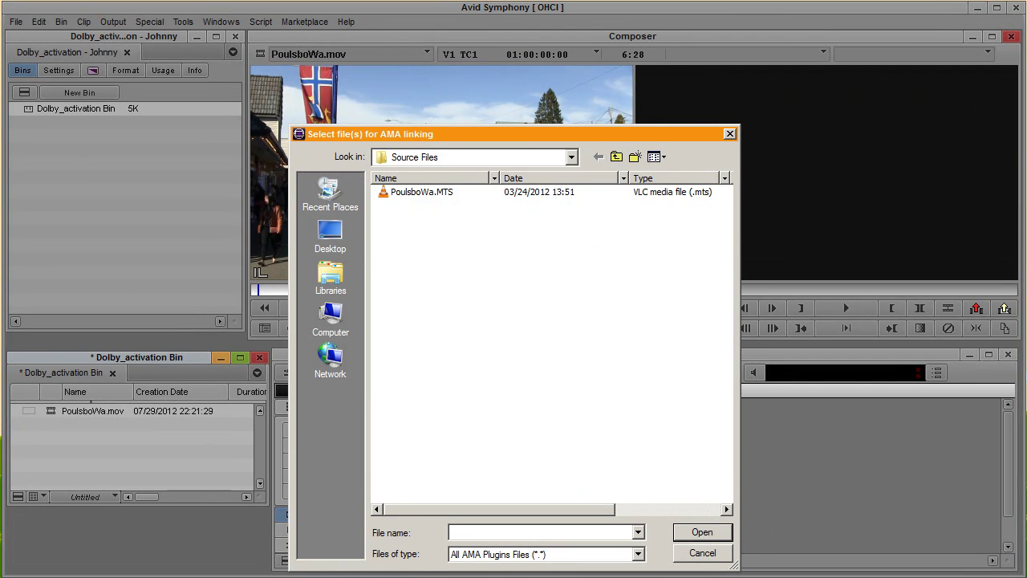
pyautogui.click(616, 157)
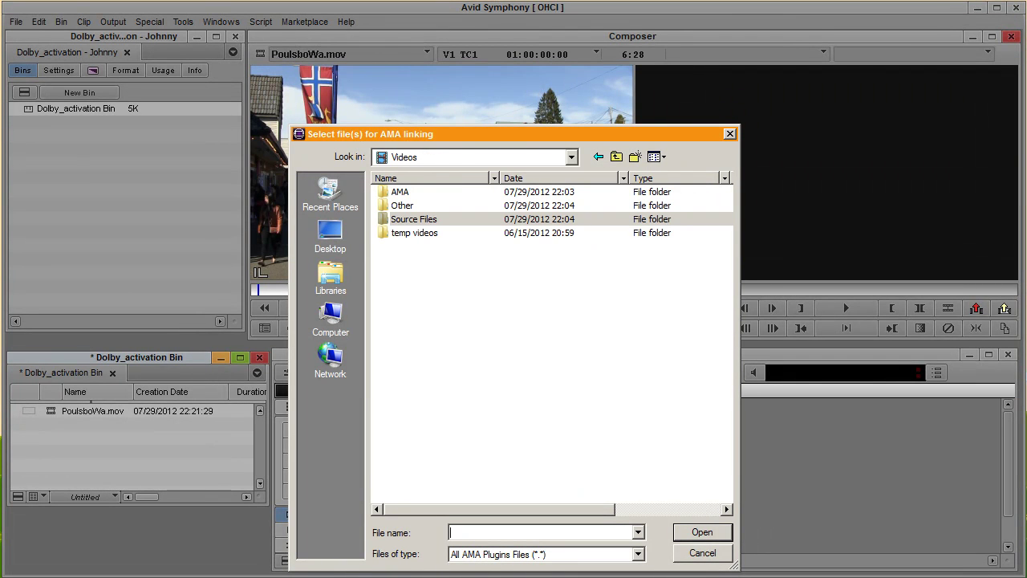
pyautogui.doubleClick(400, 192)
pyautogui.click(421, 191)
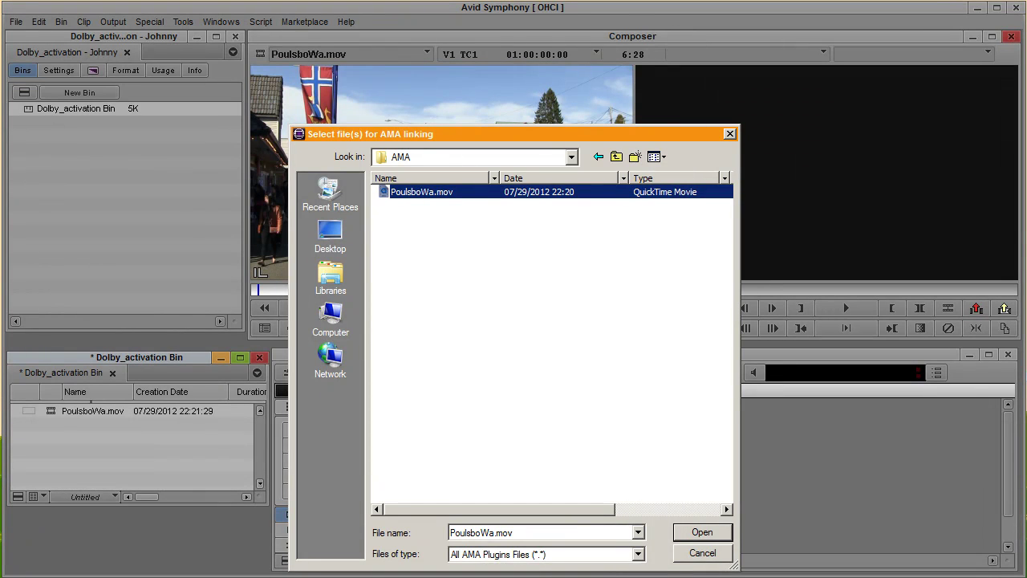
pyautogui.press('Return')
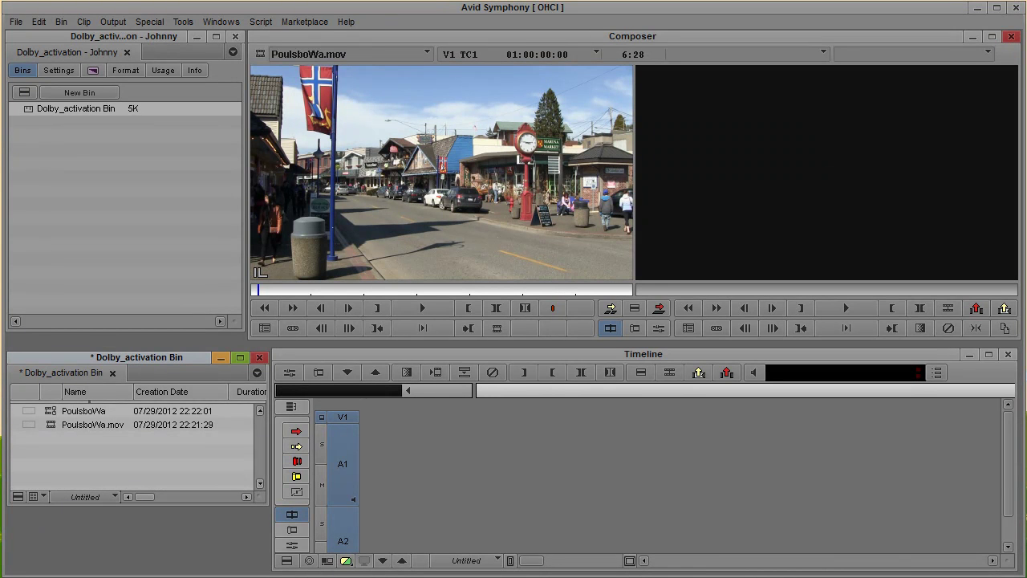
# Load the AMA-linked PoulsboWa clip in the source monitor, play it and go back to its start
pyautogui.click(50, 411)
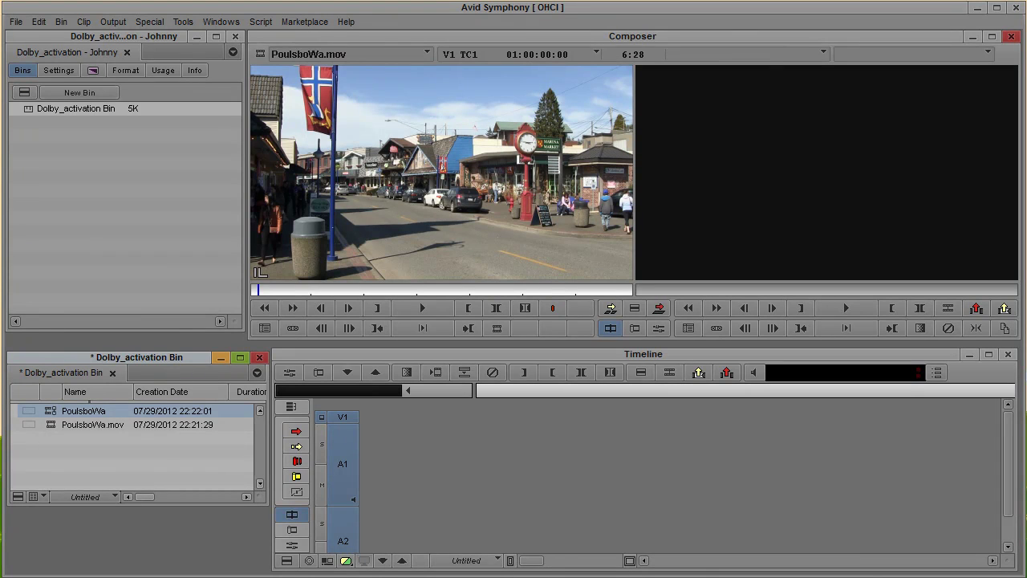
pyautogui.press('Return')
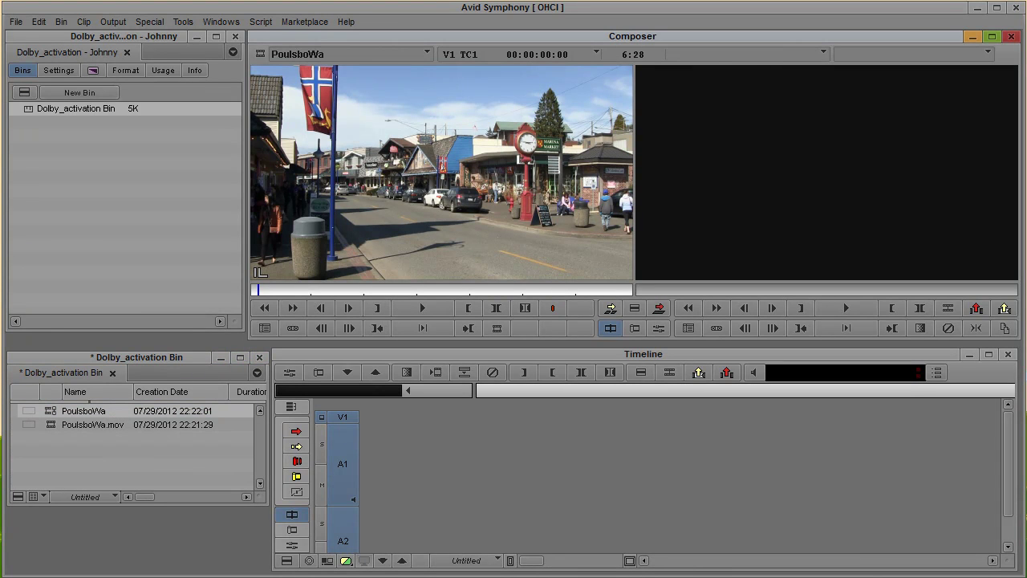
pyautogui.press('space')
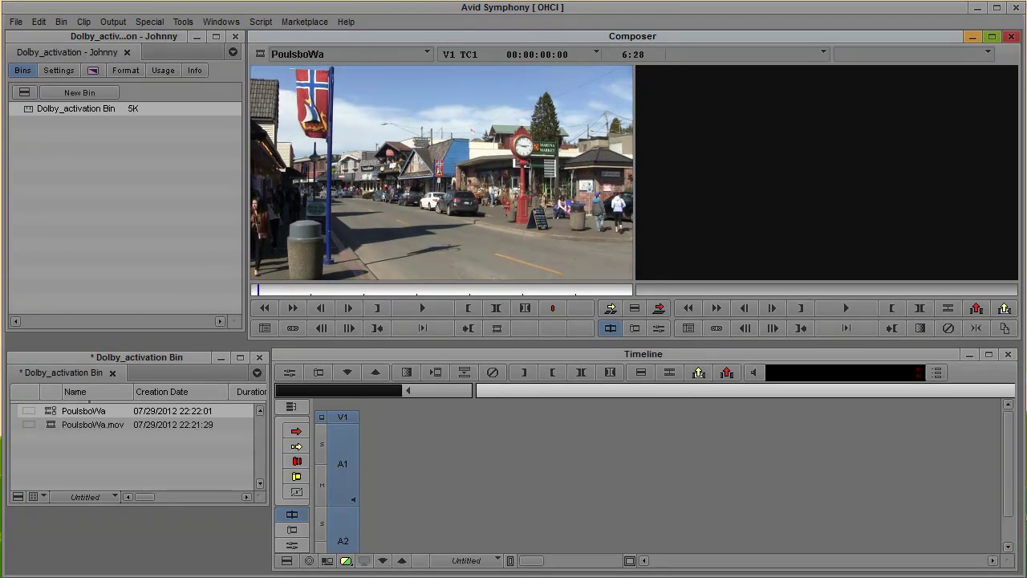
pyautogui.press('Home')
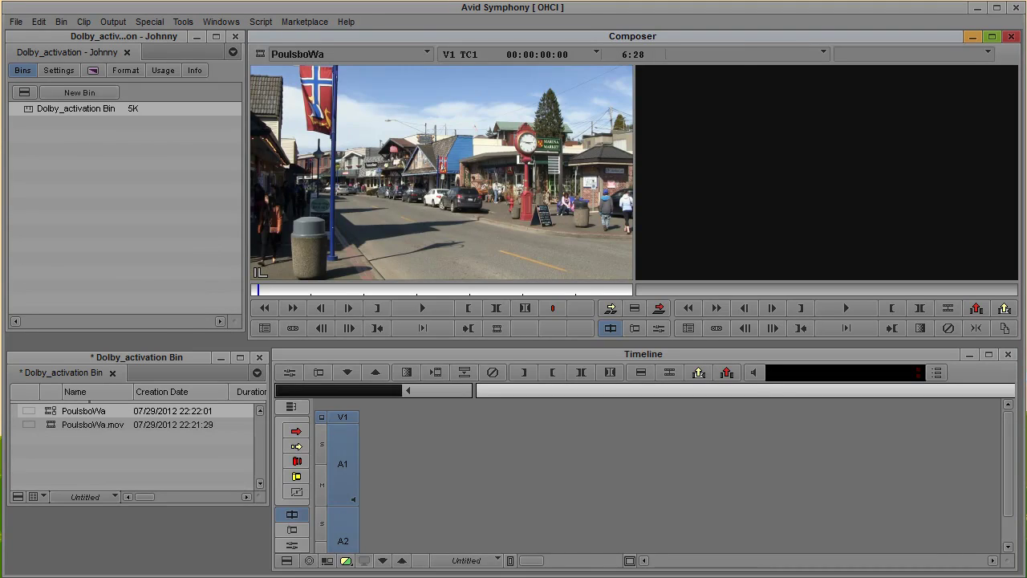
# Check the details of PoulsboWa.mov in the AMA folder window and scrub the linked clip to 00:00:01:26 in Avid Symphony
pyautogui.hotkey('alt', 'Tab')
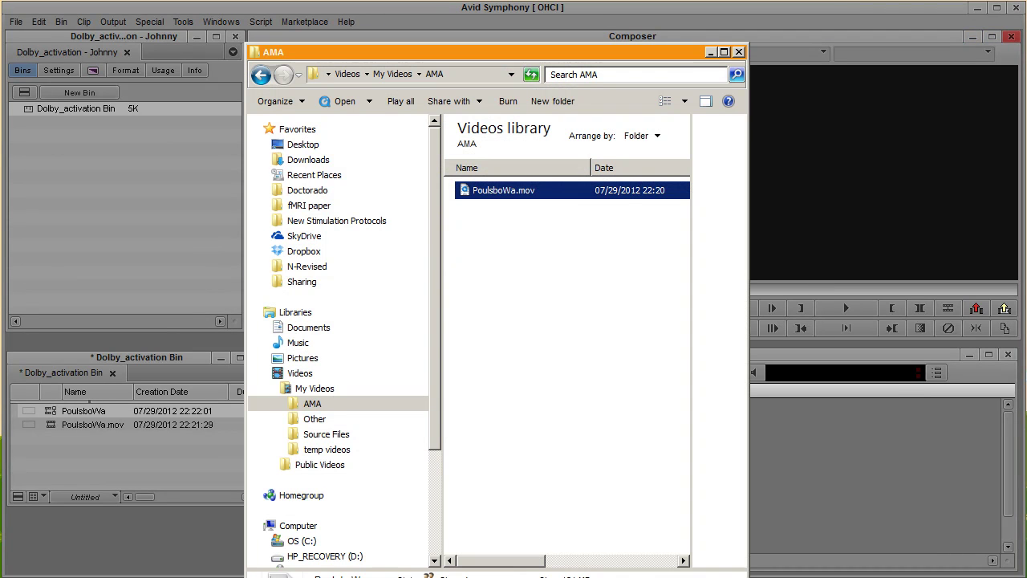
pyautogui.moveTo(481, 52); pyautogui.dragTo(483, 113)
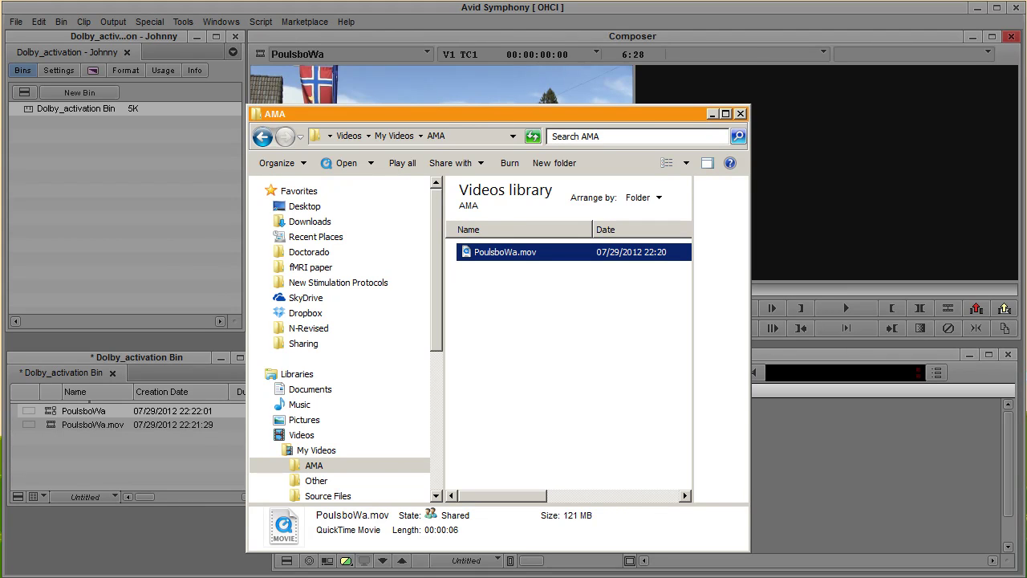
pyautogui.hotkey('alt', 'Tab')
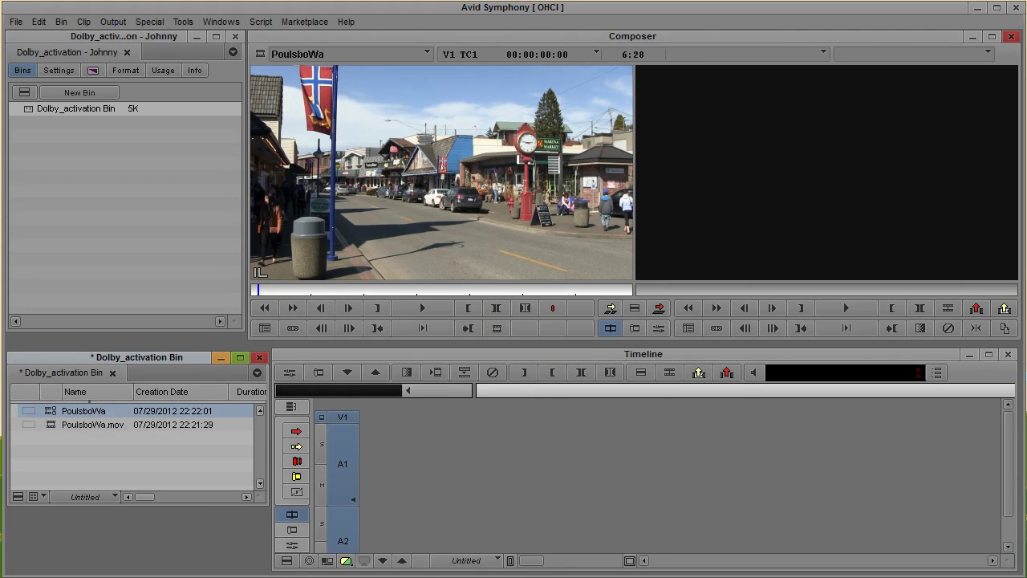
pyautogui.moveTo(259, 290); pyautogui.dragTo(313, 290)
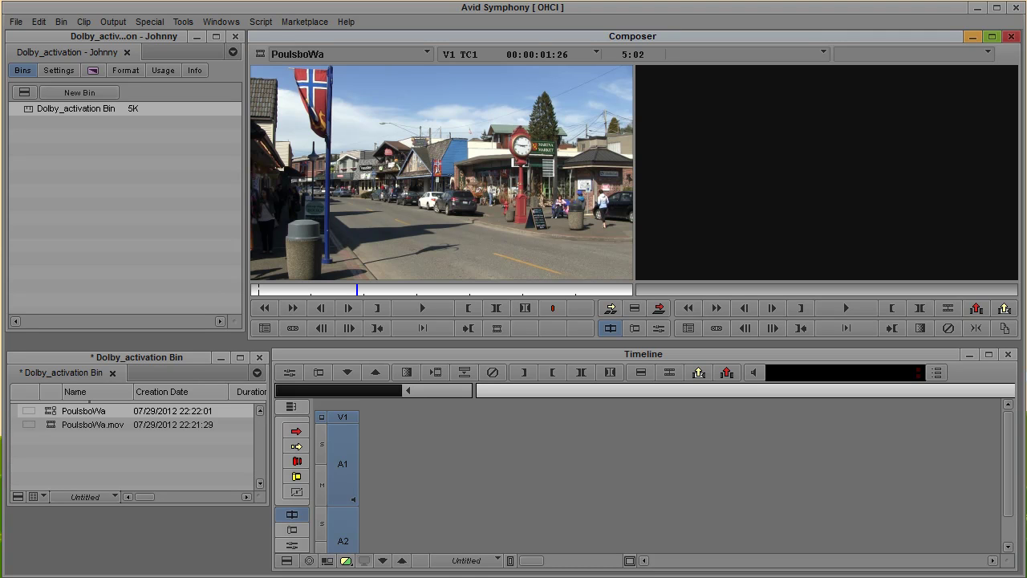
pyautogui.hotkey('alt', 'Tab')
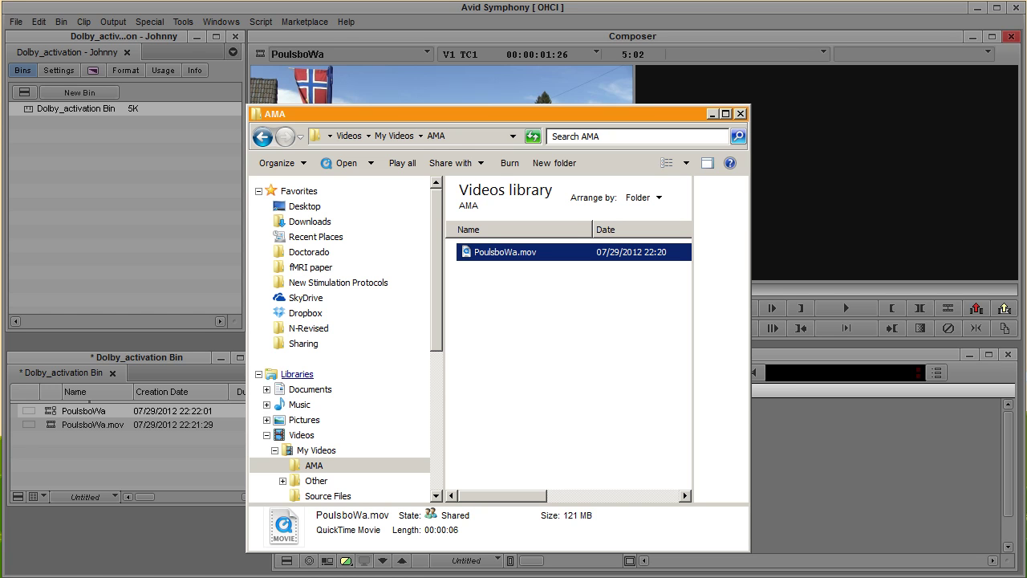
pyautogui.click(173, 453)
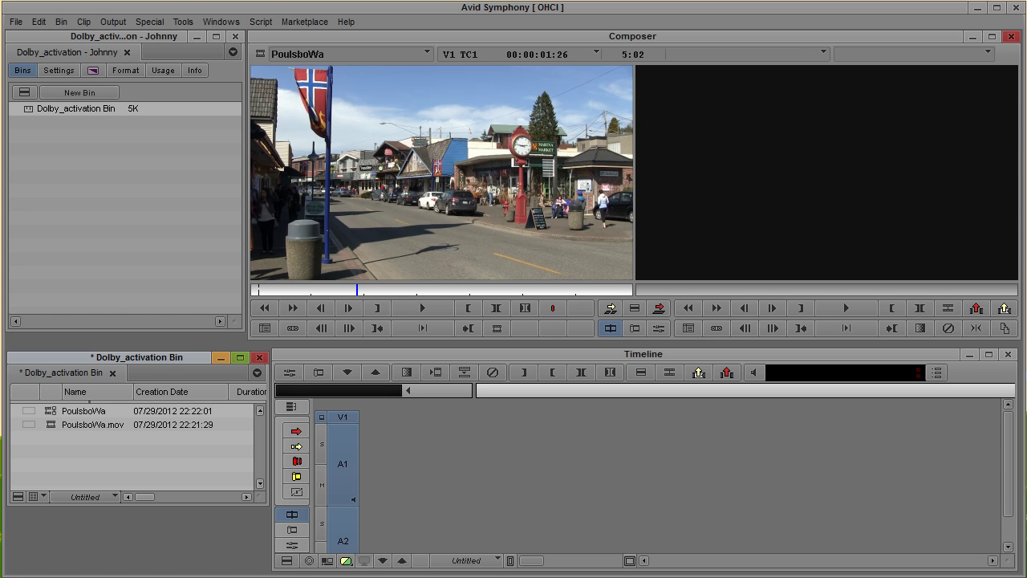
pyautogui.hotkey('alt', 'Tab')
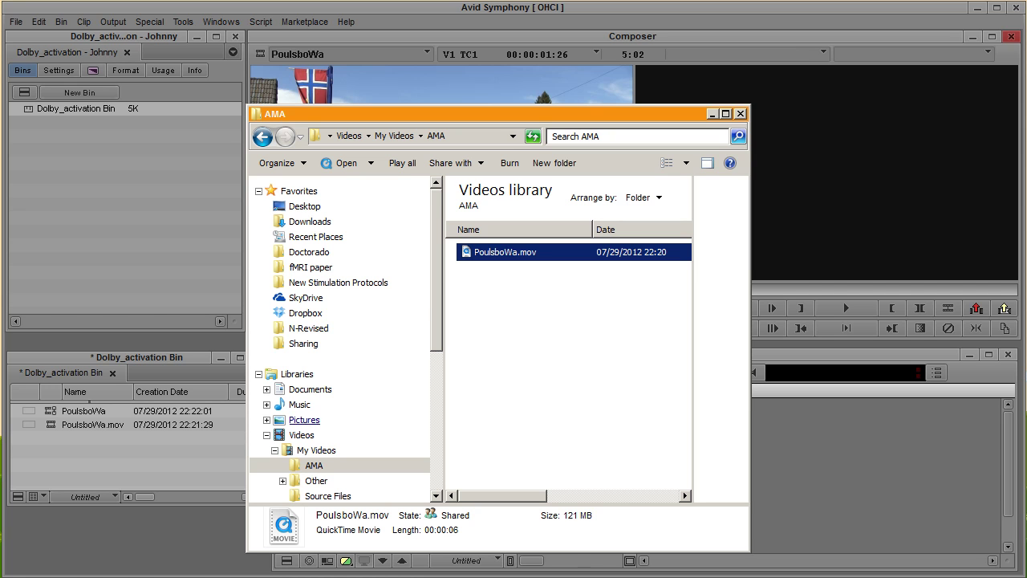
pyautogui.hotkey('alt', 'Tab')
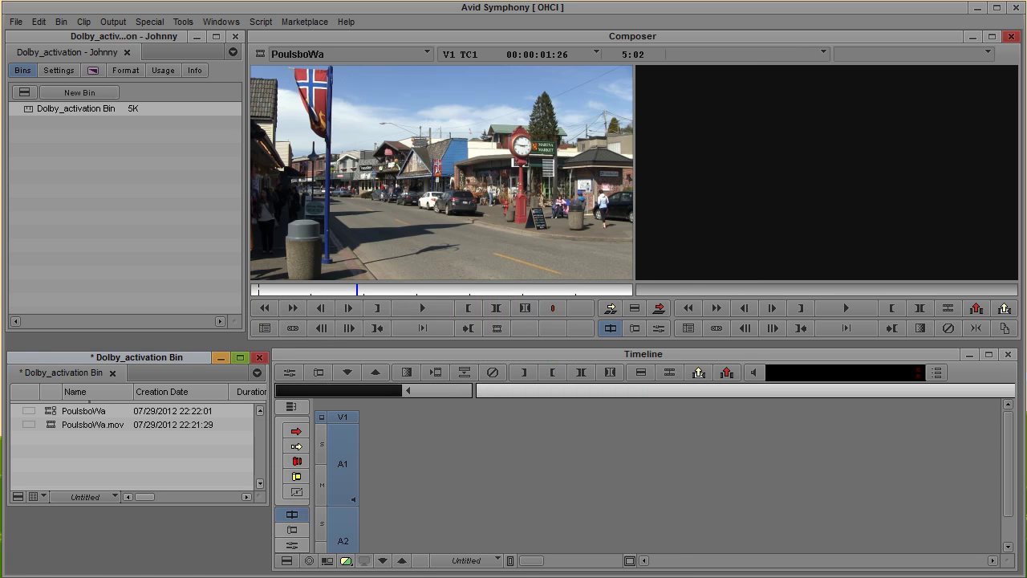
pyautogui.click(52, 424)
pyautogui.rightClick(52, 424)
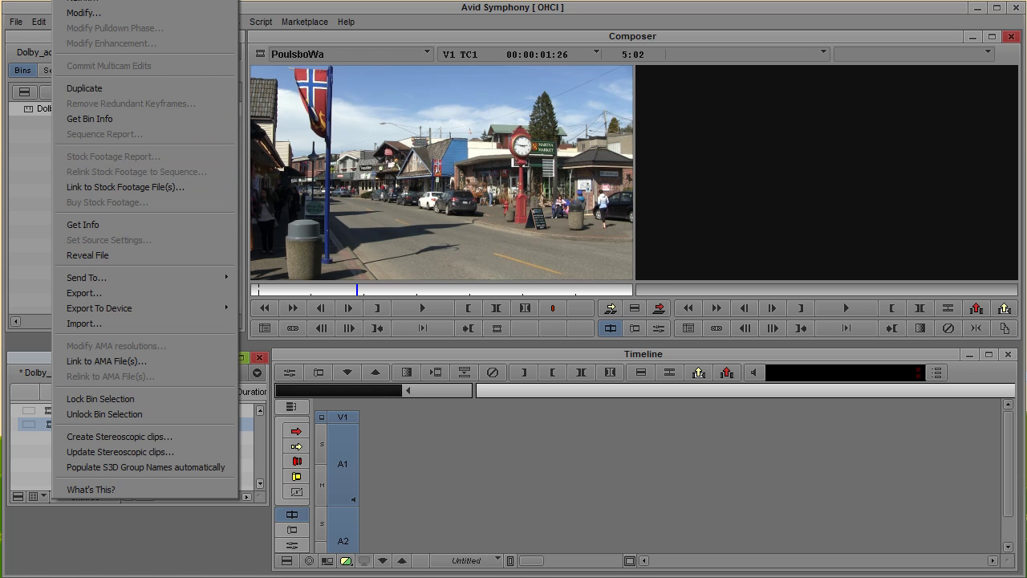
pyautogui.click(481, 473)
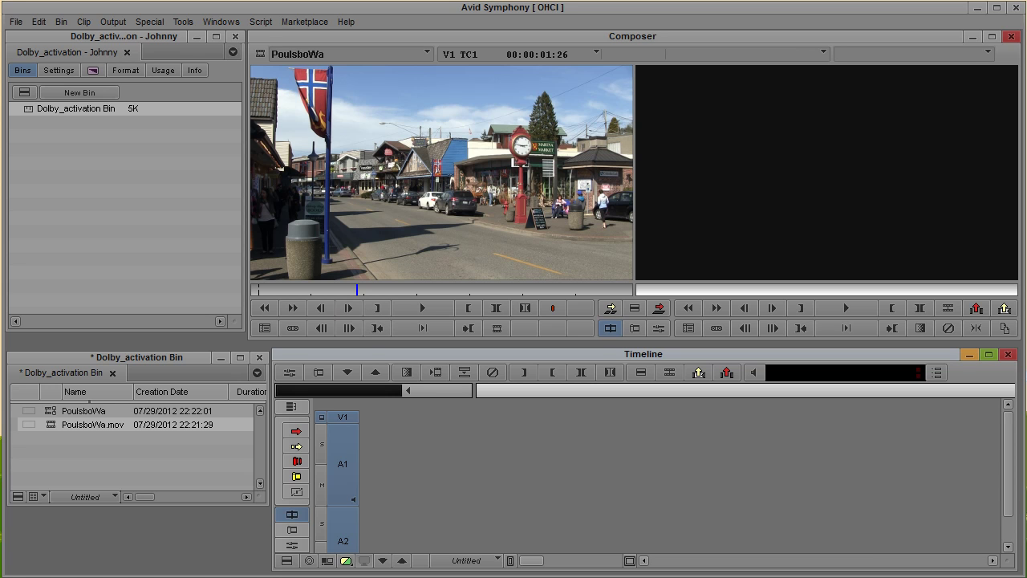
# Open the Audio Tool and play the linked PoulsboWa clip from its start to check the audio levels
pyautogui.moveTo(357, 290); pyautogui.dragTo(399, 289)
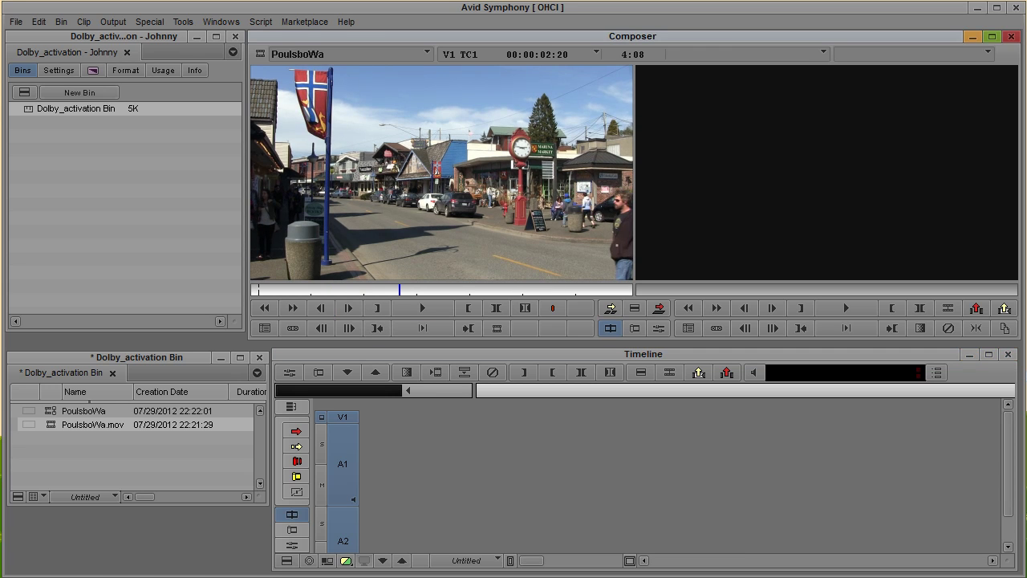
pyautogui.click(182, 22)
pyautogui.click(206, 91)
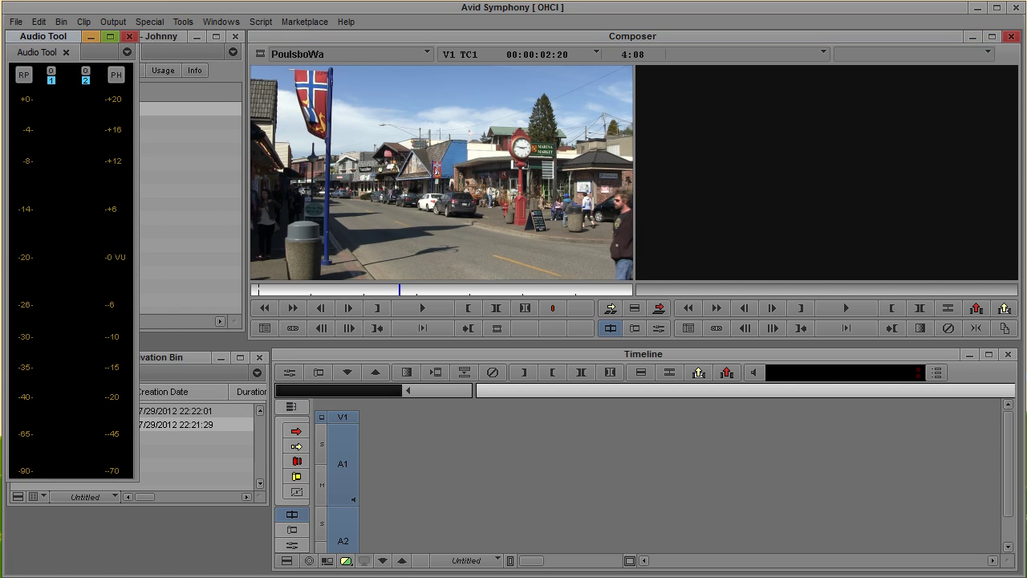
pyautogui.click(258, 290)
pyautogui.press('space')
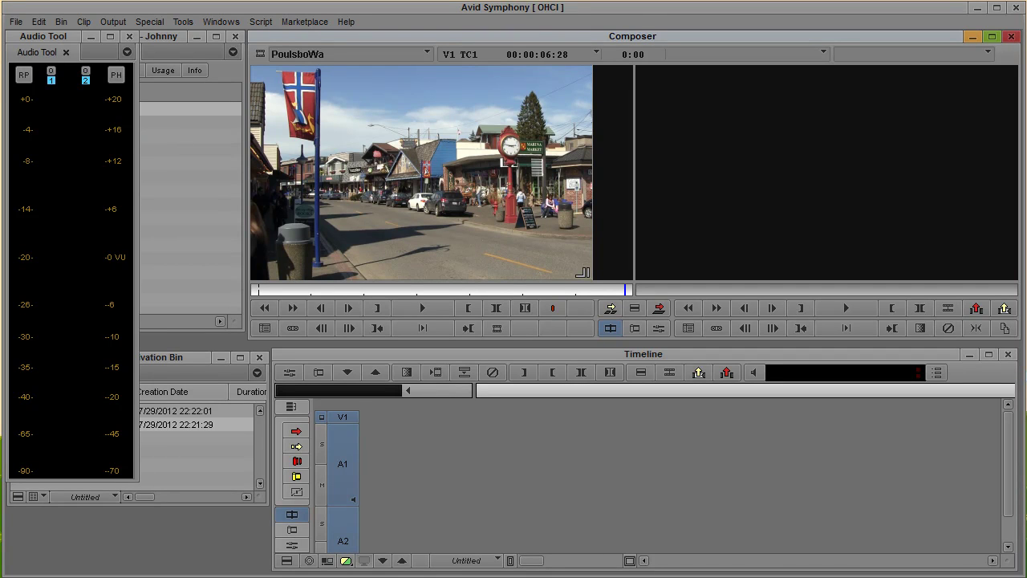
# Switch to TMPGEnc 4.0 XPress and review the start screen, the source clip list and the encode output of the conversion
pyautogui.hotkey('alt', 'Tab')
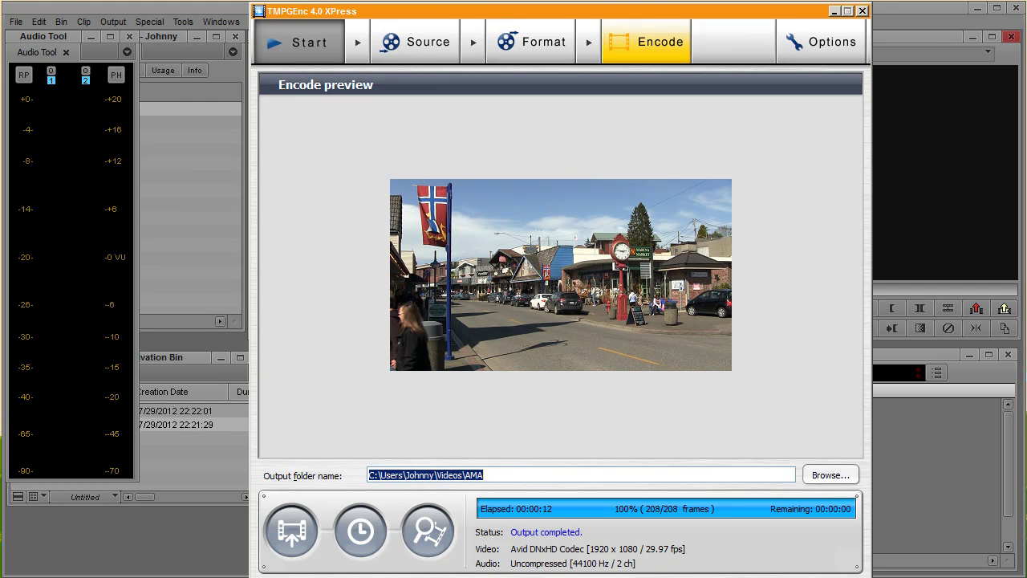
pyautogui.click(299, 42)
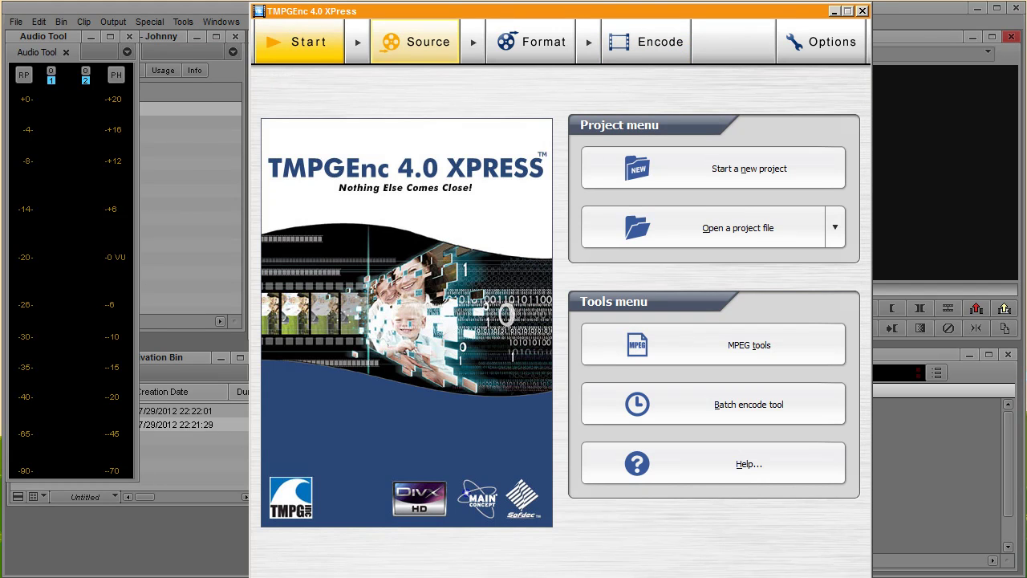
pyautogui.click(416, 41)
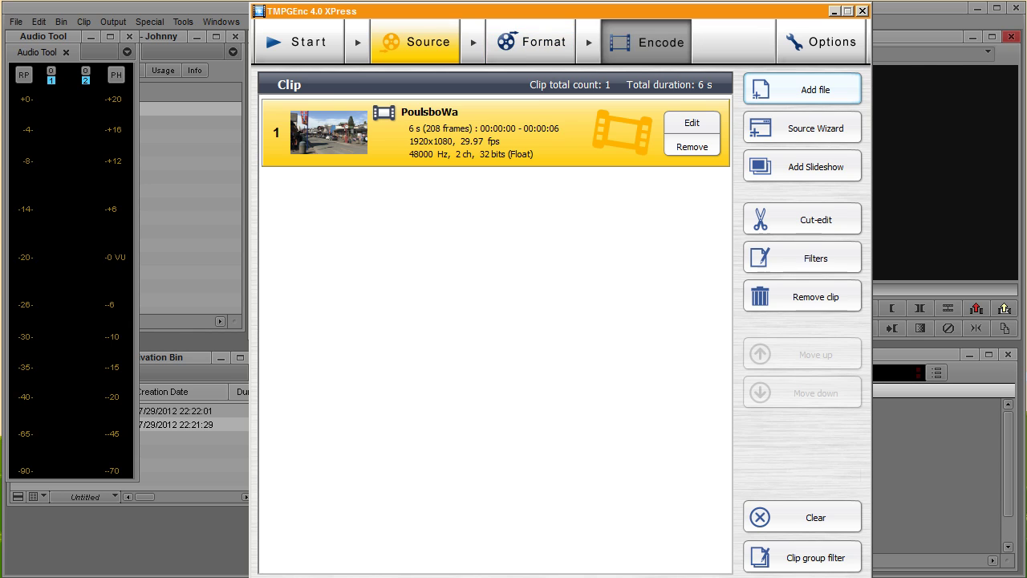
pyautogui.click(646, 42)
pyautogui.click(193, 460)
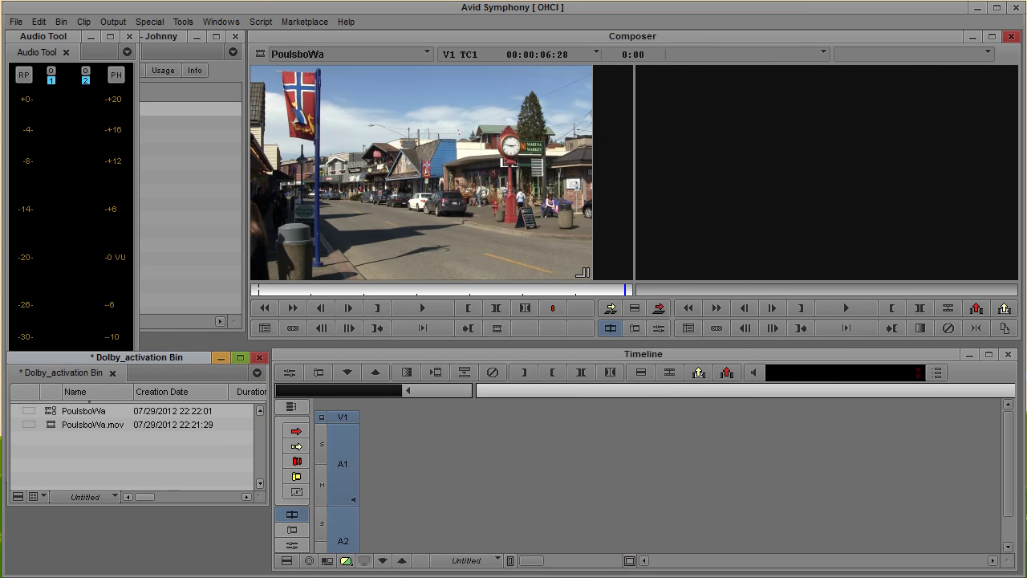
pyautogui.hotkey('alt', 'Tab')
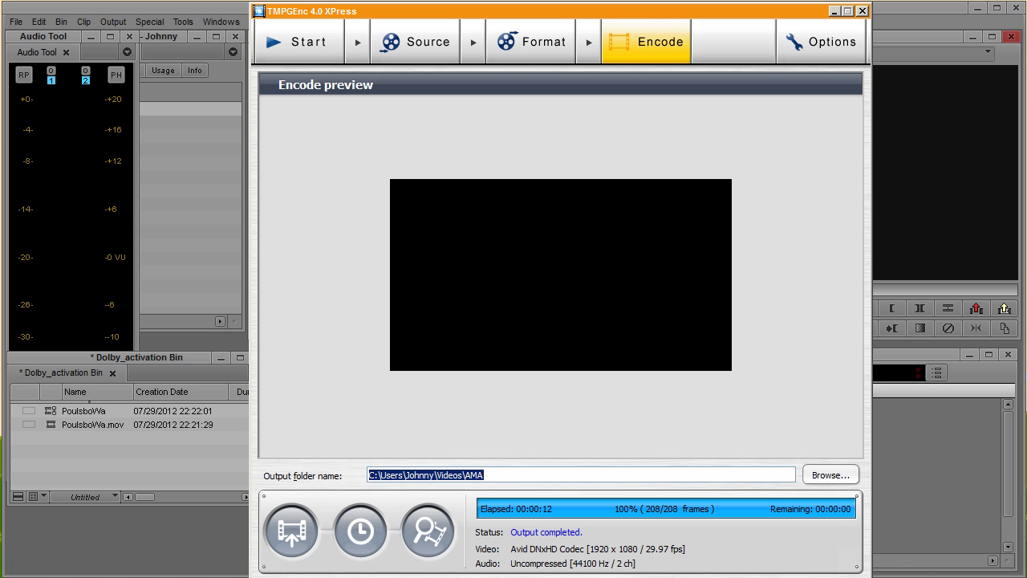
# Review the QuickTime output format settings and the PoulsboWa source clip, and minimize the TMPGEnc window
pyautogui.click(534, 42)
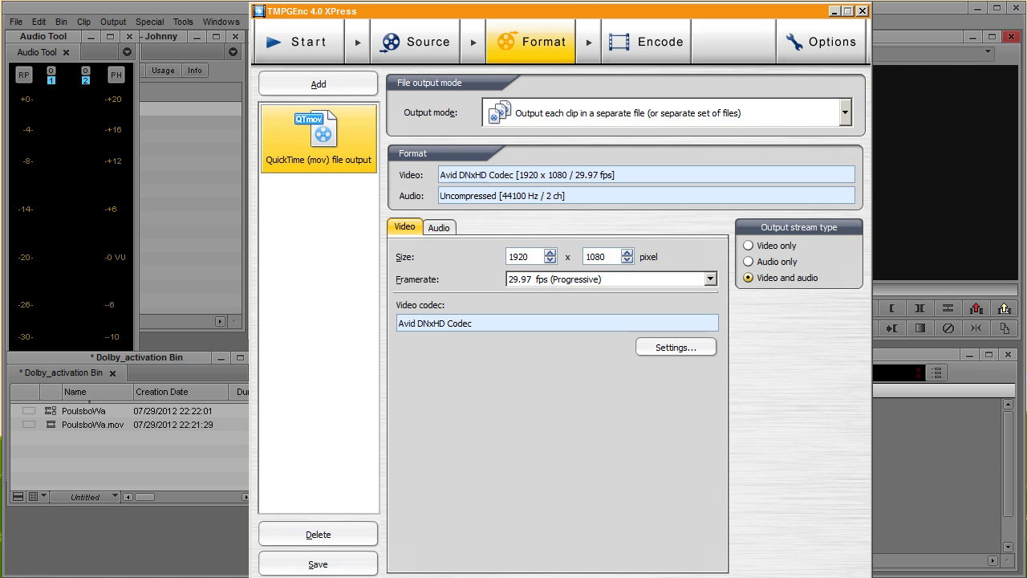
pyautogui.click(415, 42)
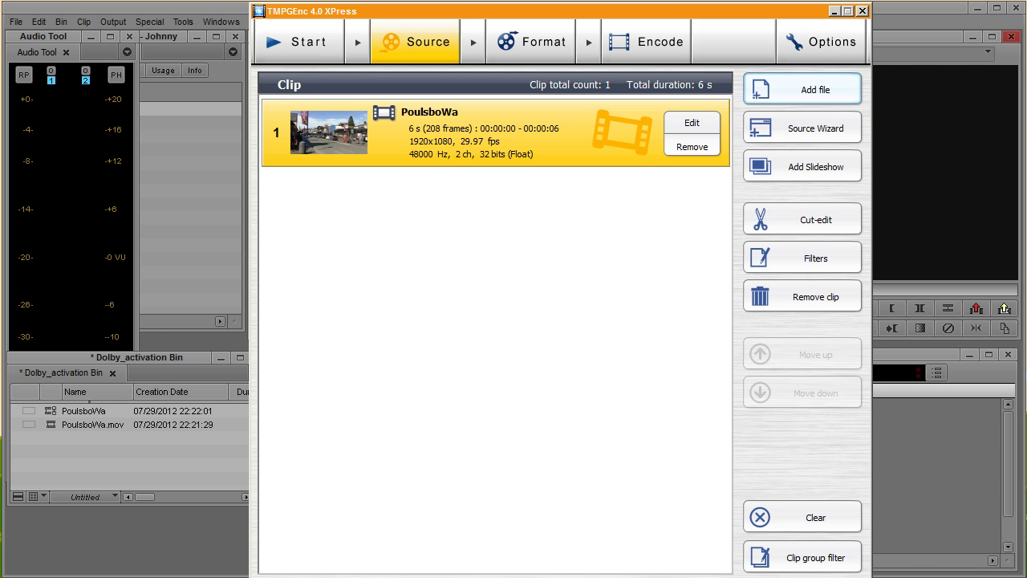
pyautogui.click(834, 11)
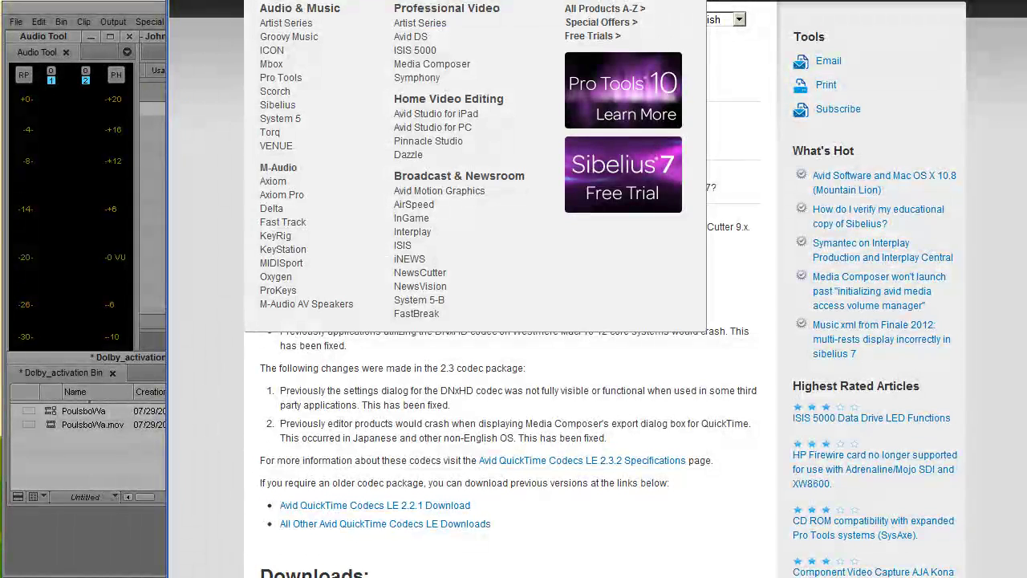
# Move the browser window into view, examine the Avid QuickTime Codecs LE 2.3.2 download article and switch back to TMPGEnc
pyautogui.moveTo(514, 0); pyautogui.dragTo(424, 8)
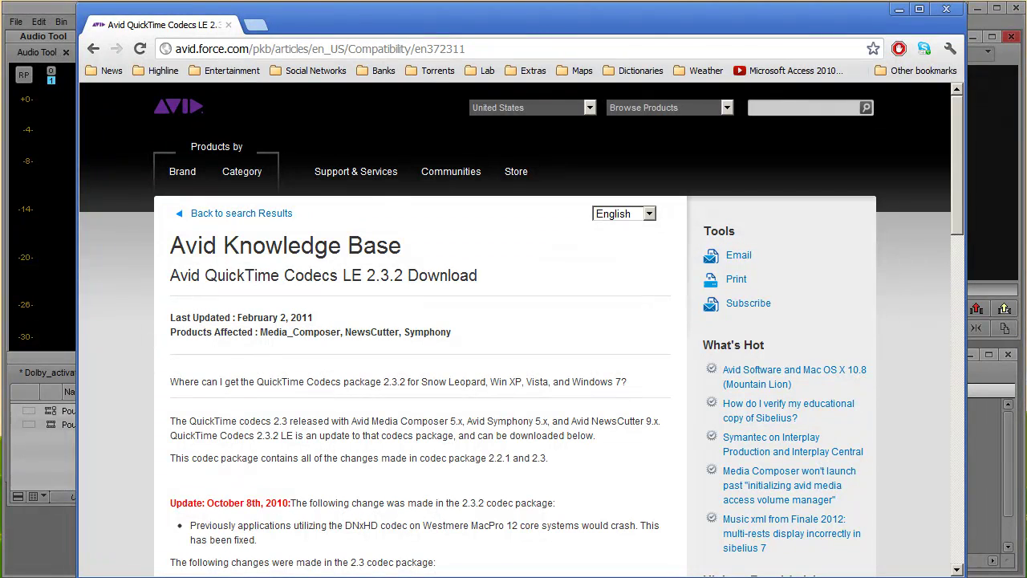
pyautogui.moveTo(439, 382); pyautogui.dragTo(434, 421)
pyautogui.click(434, 421)
pyautogui.hotkey('alt', 'Tab')
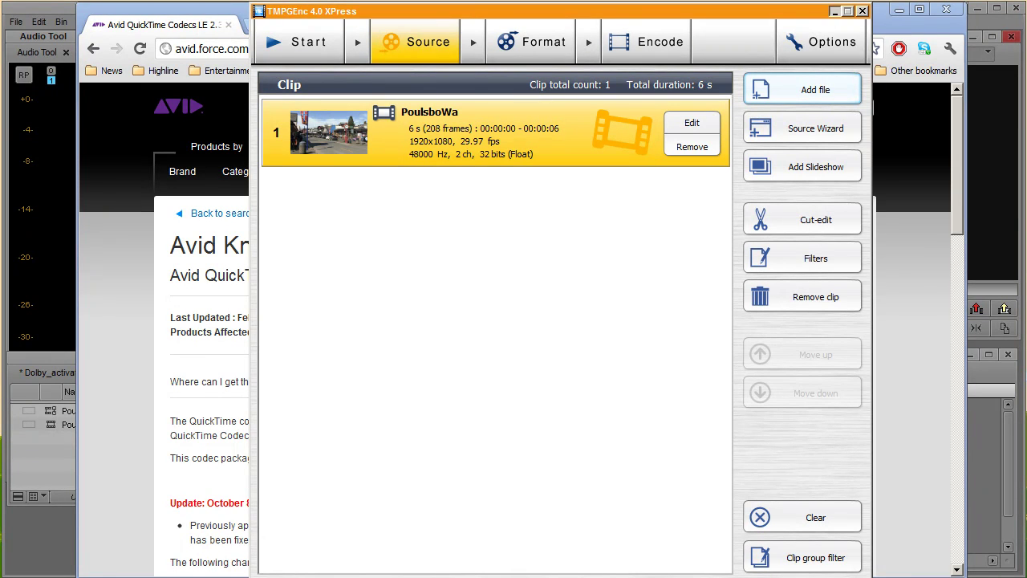
# Return to the Avid Symphony workspace by minimizing TMPGEnc and closing the browser window and the Audio Tool
pyautogui.click(835, 11)
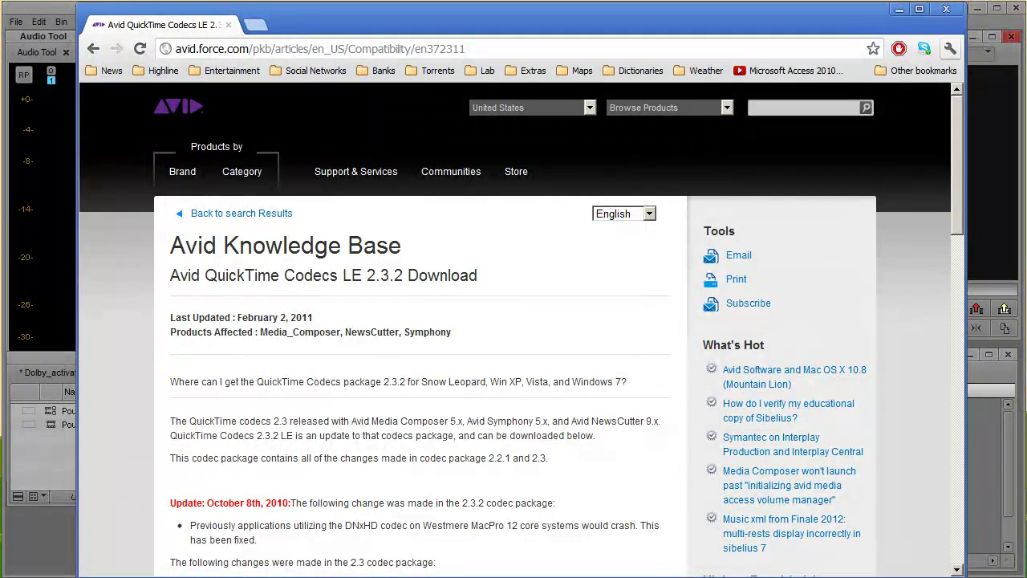
pyautogui.click(946, 8)
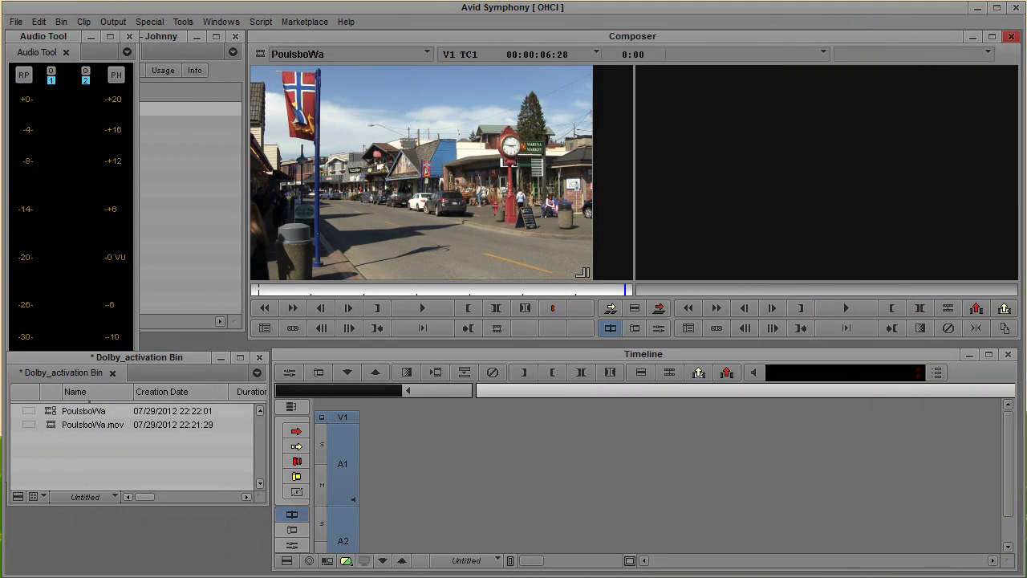
pyautogui.click(129, 36)
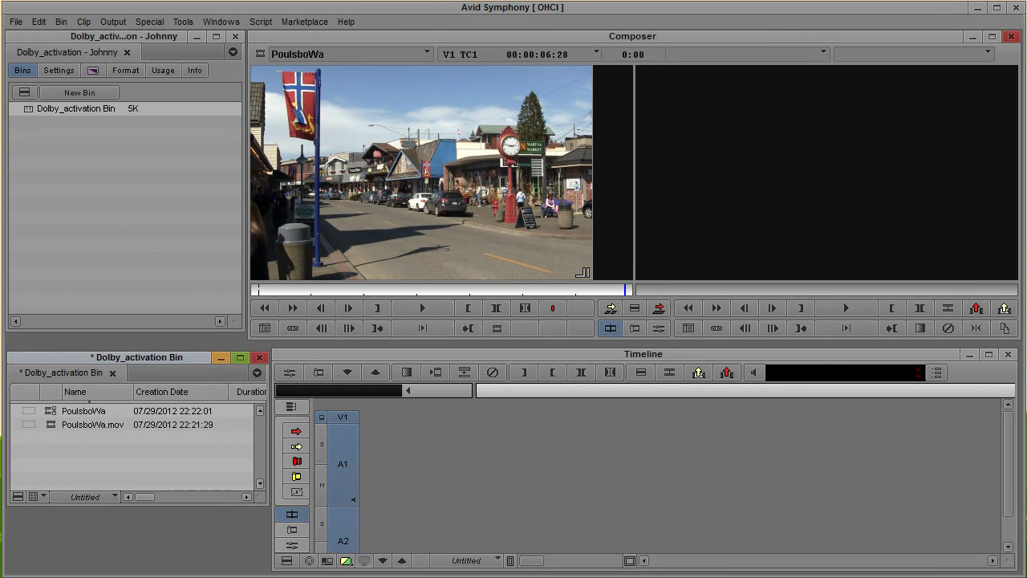